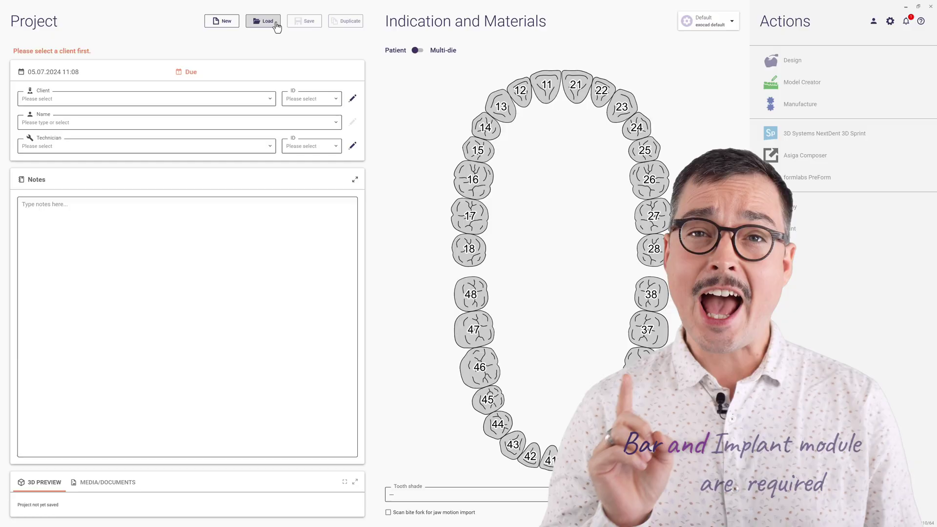
Search the saved projects for "bar" and load the project "Upper bar with pre-op scan, sample"
left_click(263, 21)
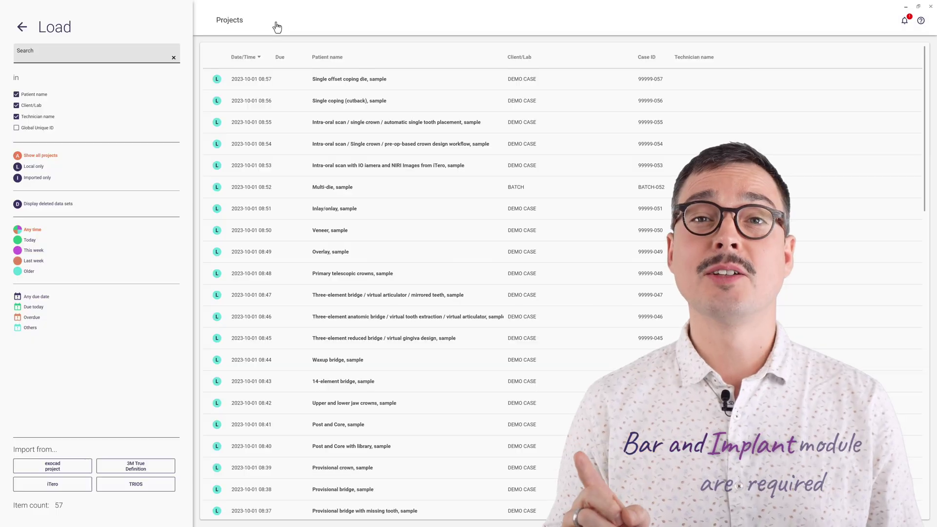
type("bar")
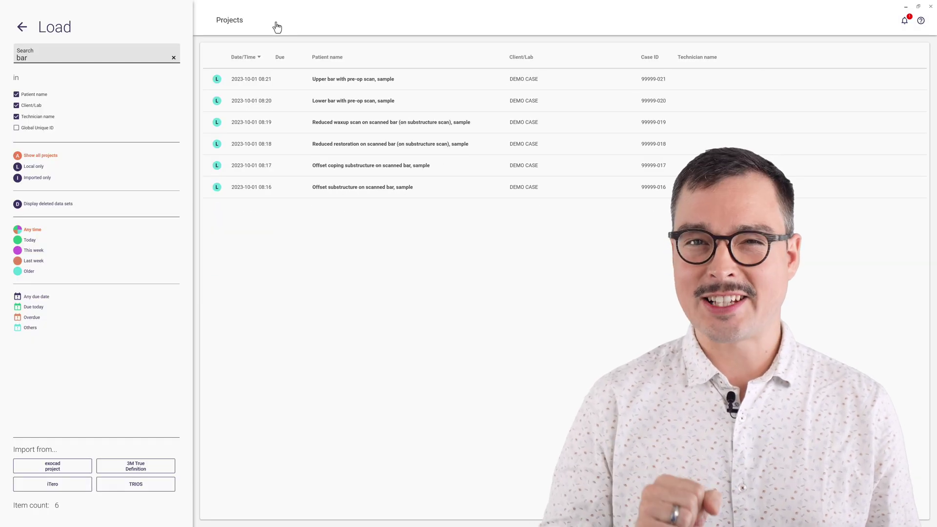
double_click(295, 86)
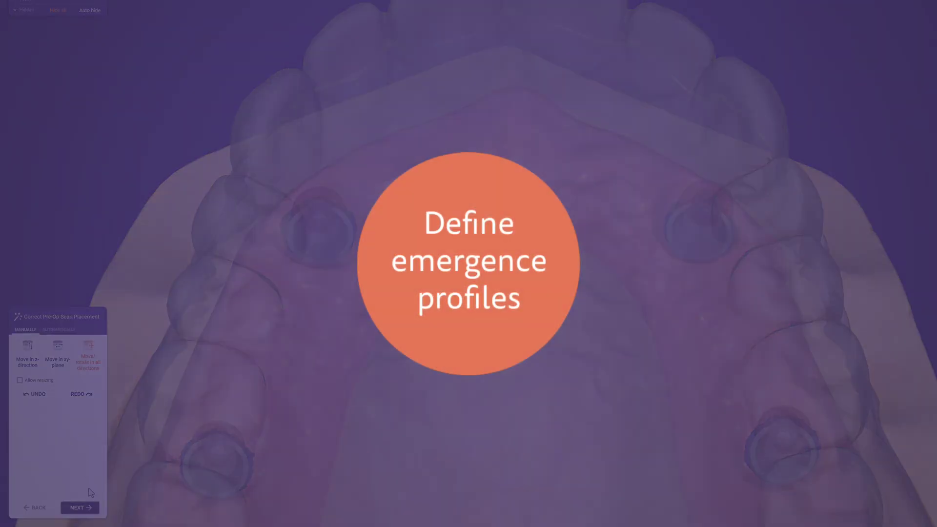
Accept the pre-op scan placement and detect the emergence profile margin of tooth 13 from four points around the implant
left_click(93, 509)
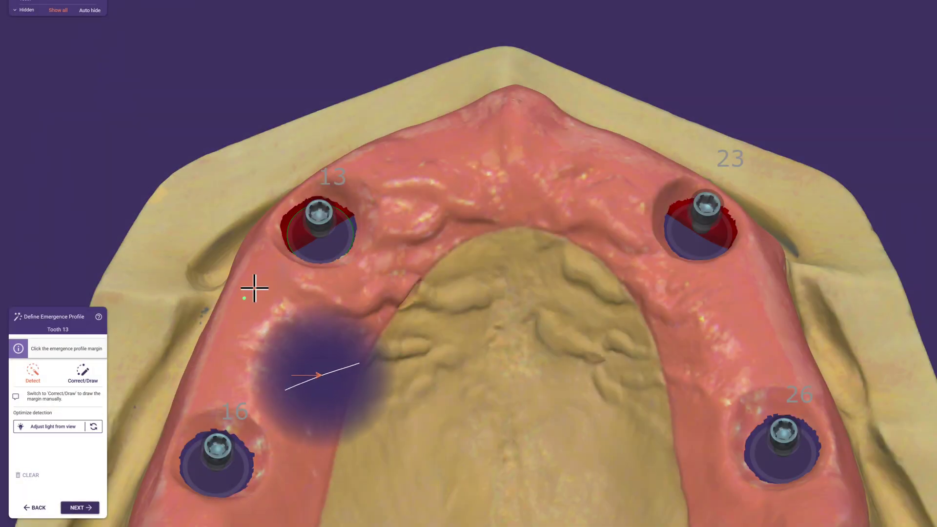
left_click(279, 250)
left_click(332, 177)
left_click(379, 226)
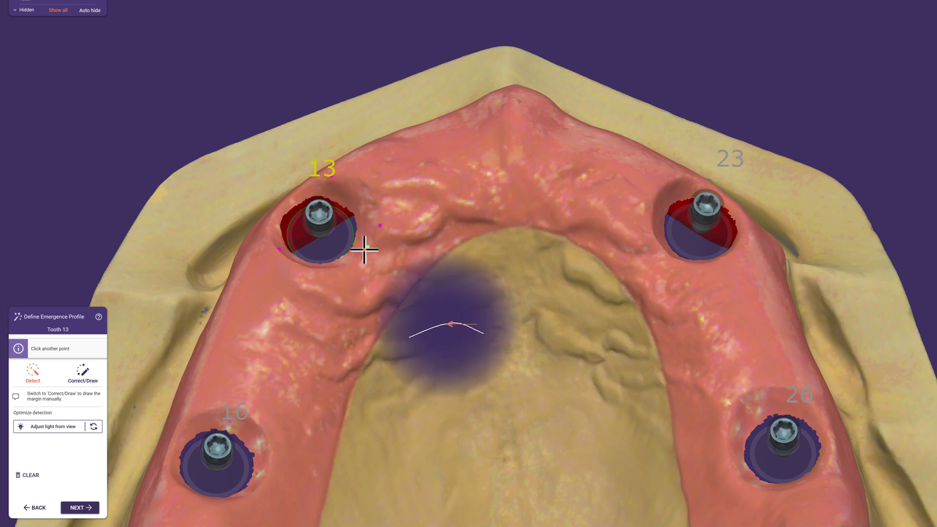
left_click(332, 268)
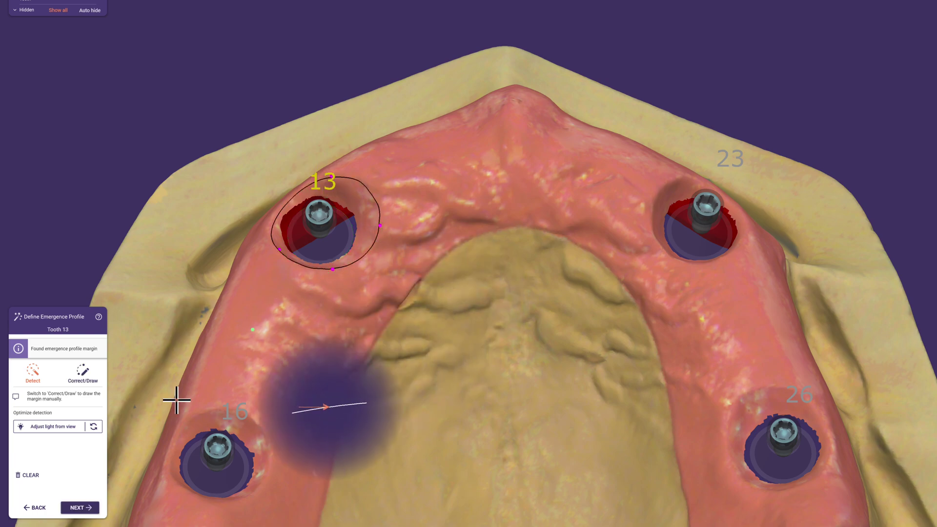
left_click(83, 507)
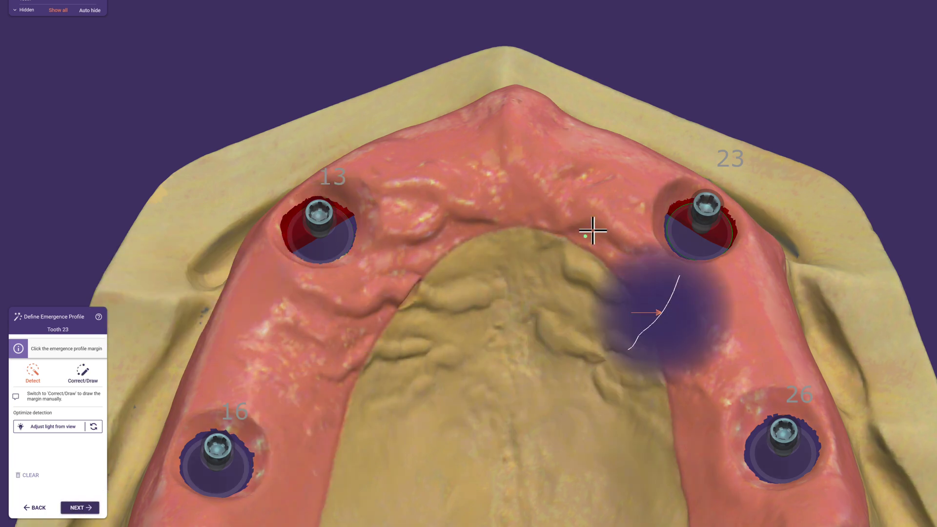
Detect the emergence profile margin of tooth 23 from four points around its implant and accept it
left_click(653, 205)
left_click(692, 177)
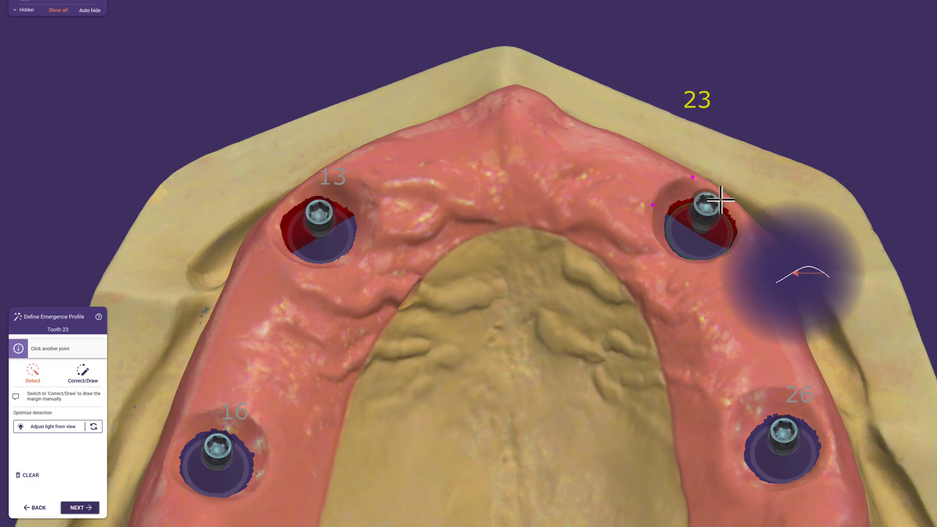
left_click(743, 220)
left_click(712, 261)
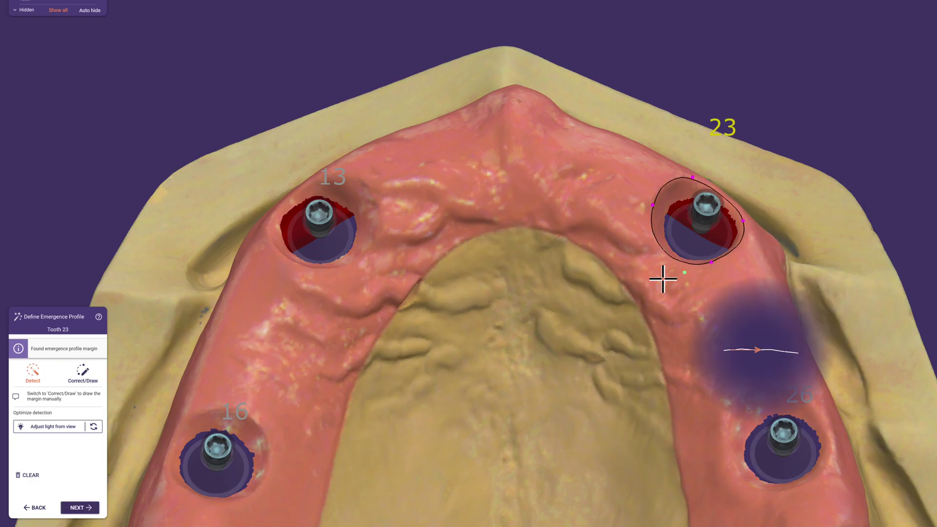
left_click(96, 508)
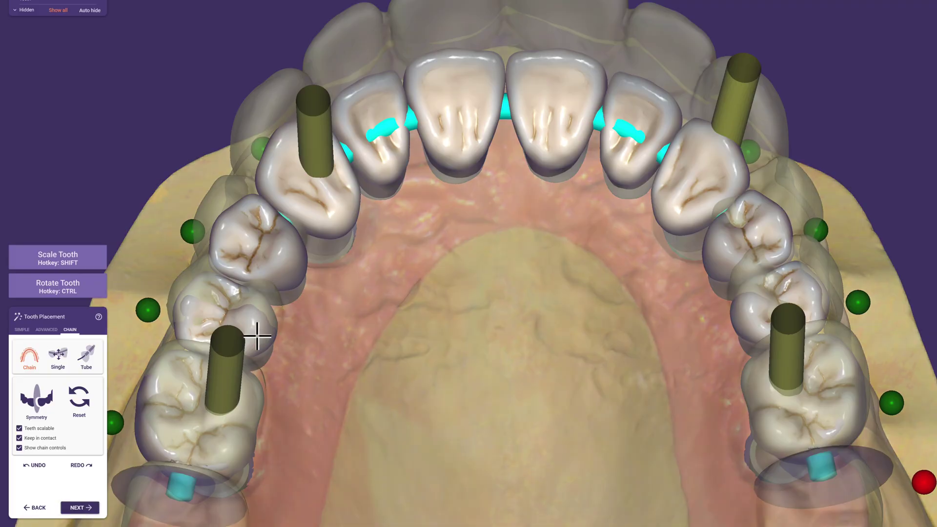
Move the chain of upper teeth labially and towards the gingiva to align it with the pre-op scan's front teeth
left_click_drag(456, 163, 454, 126)
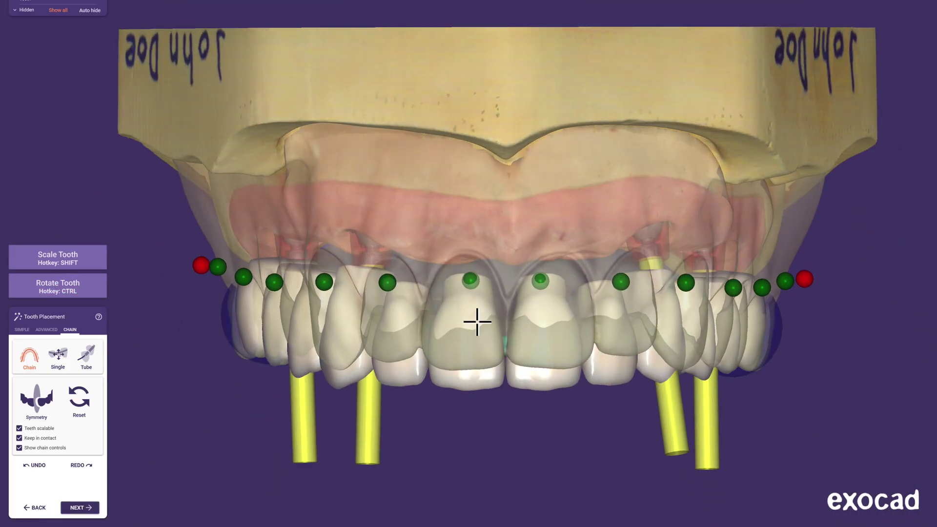
left_click_drag(488, 385, 486, 362)
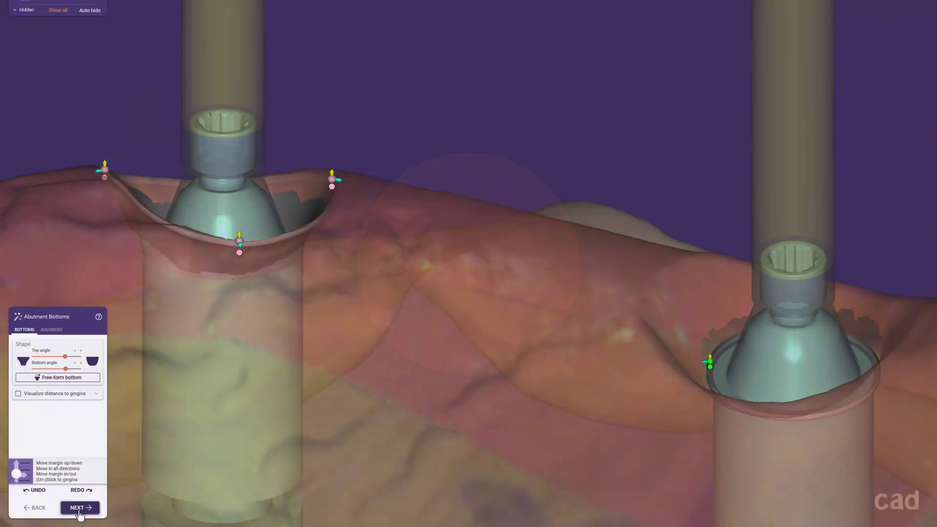
Raise the control point on the round abutment margin, add further control points around it, and widen the margin by moving all points together
left_click_drag(708, 364, 730, 313)
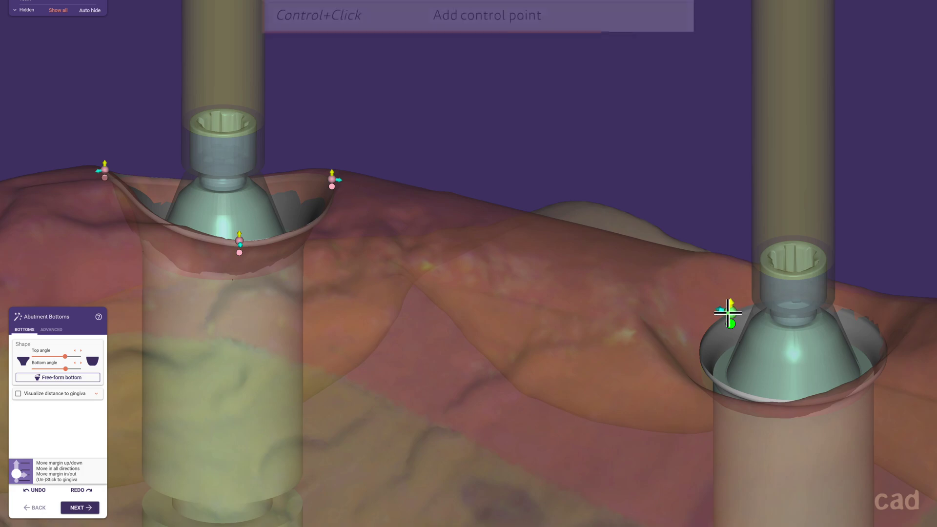
left_click(718, 383, "ctrl")
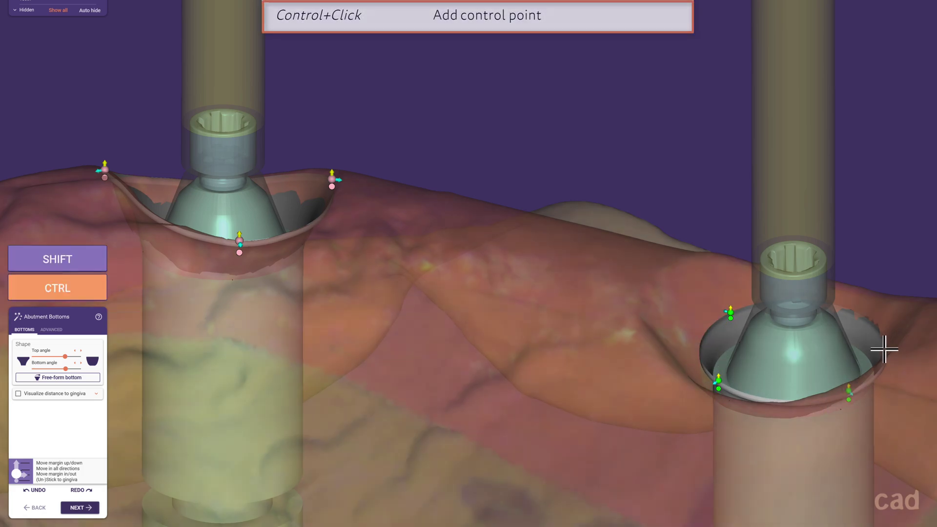
left_click(880, 328, "ctrl")
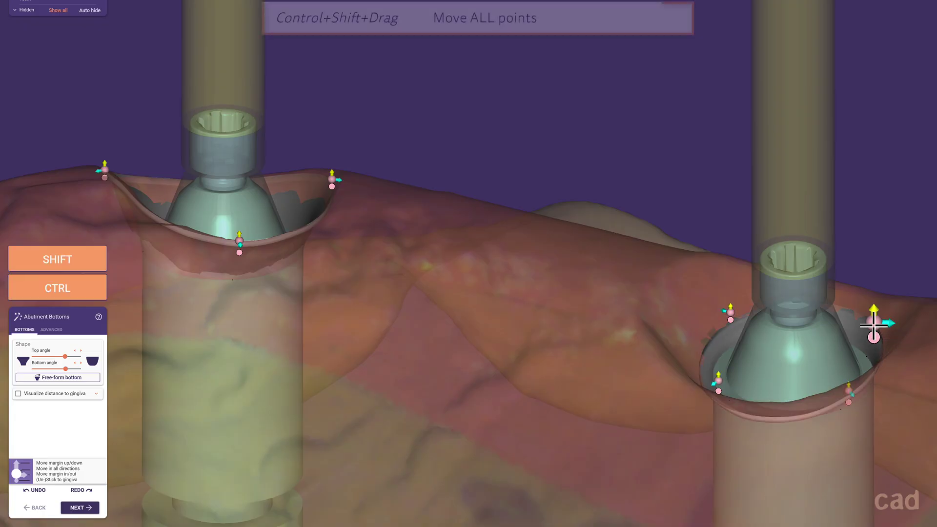
left_click_drag(874, 324, 888, 309, "ctrl+shift")
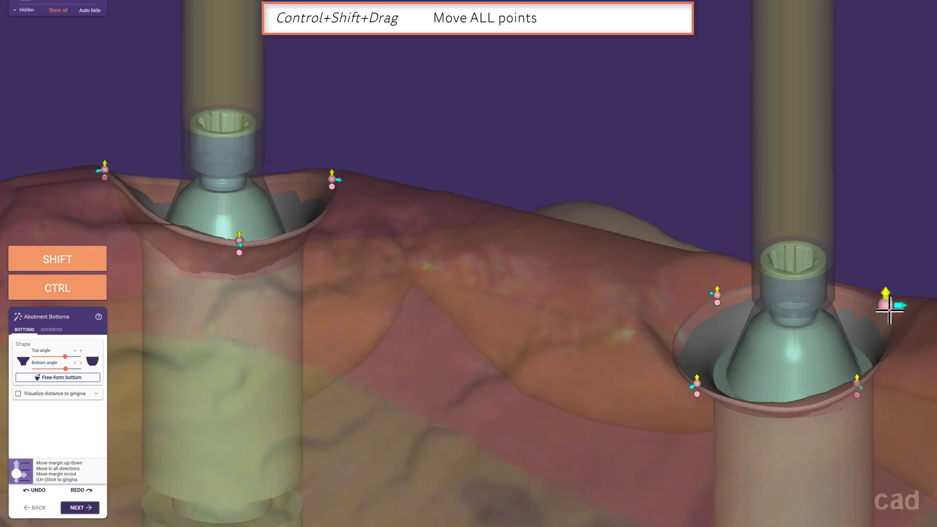
Remove the extra control points from the widened abutment margin and pull the remaining point back in towards the implant
left_click_drag(717, 293, 695, 276)
right_click(695, 276)
right_click(887, 304)
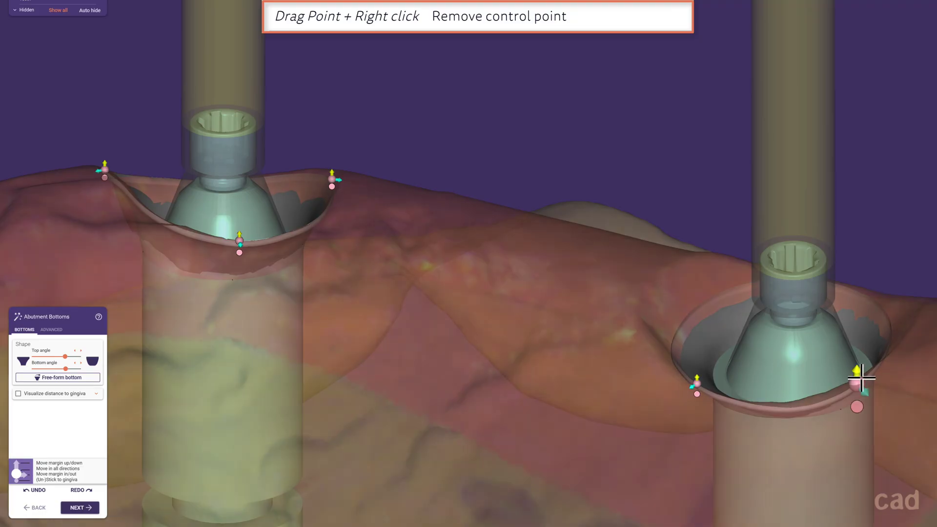
right_click(861, 378)
mouse_move(696, 386)
left_mouse_down()
mouse_move(755, 367)
mouse_move(760, 425)
mouse_move(742, 424)
left_mouse_up()
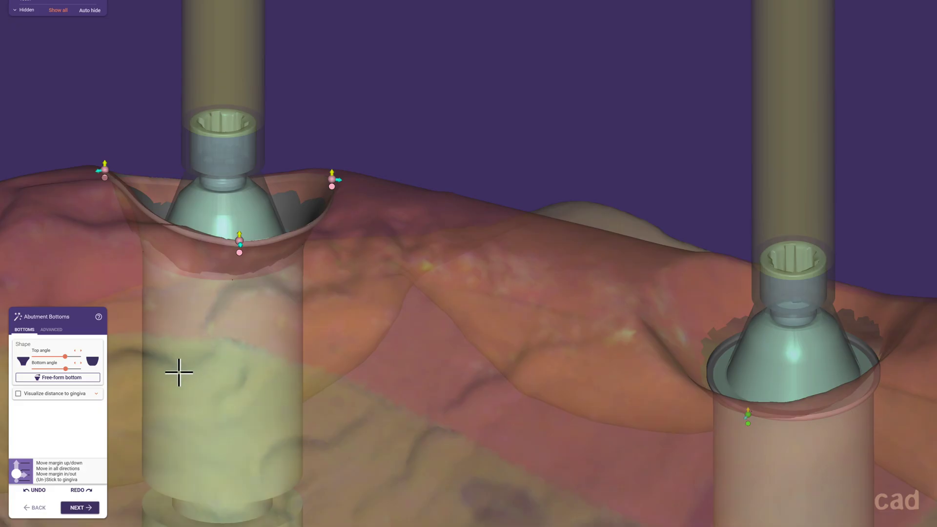
Set the bottom angle of the abutment bottom to its minimum and accept the abutment bottoms
left_click(92, 363)
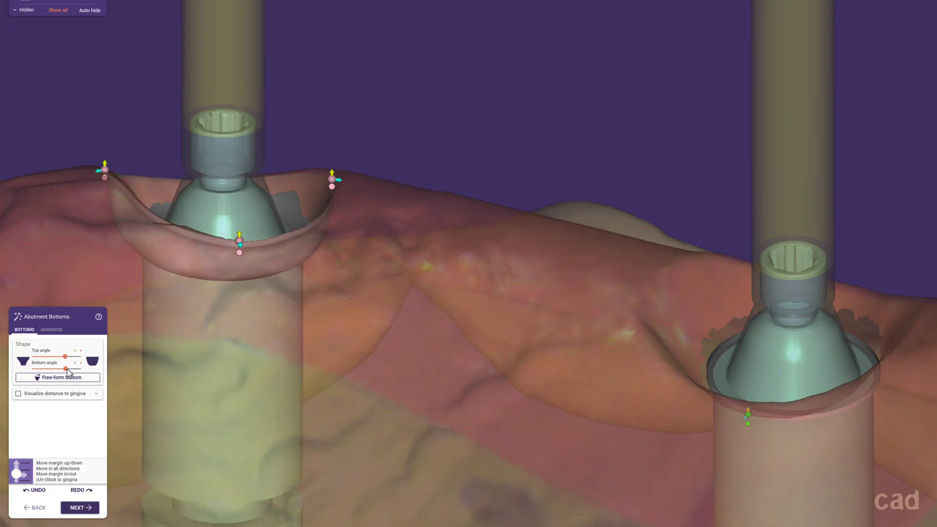
left_click_drag(52, 369, 46, 370)
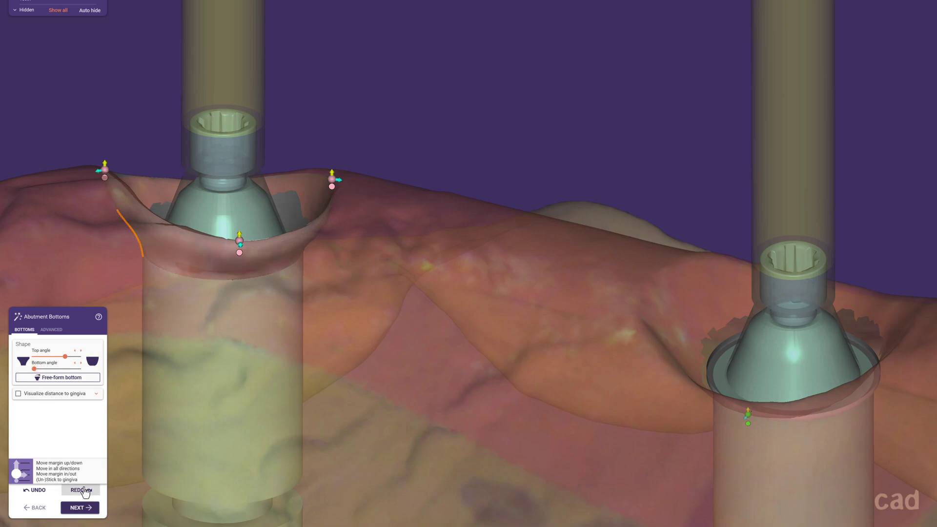
left_click(91, 507)
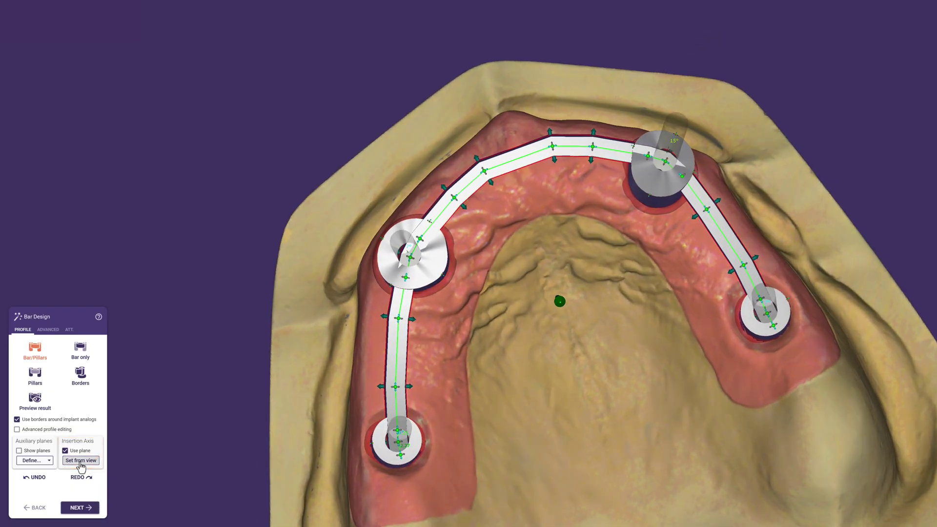
Set the bar's insertion axis from the current view and tilt its arrow freehand
left_click(81, 461)
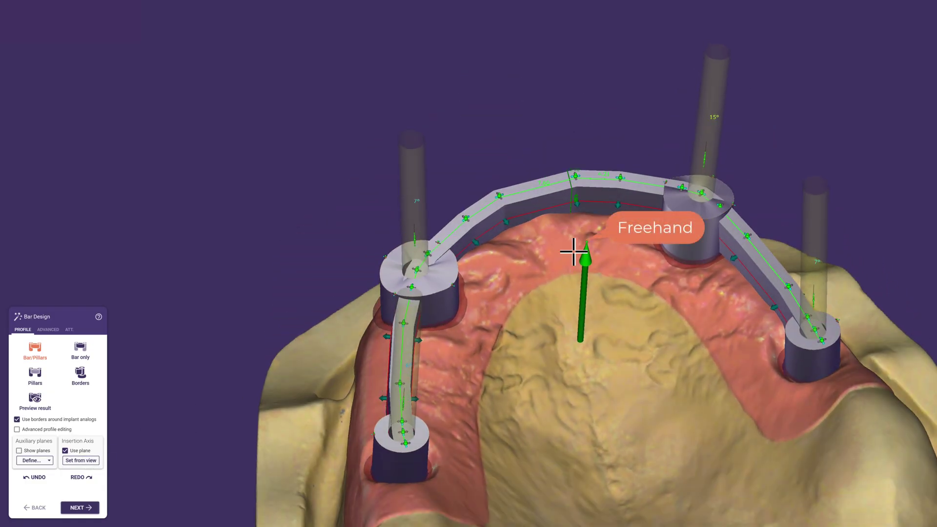
left_click_drag(585, 240, 614, 238)
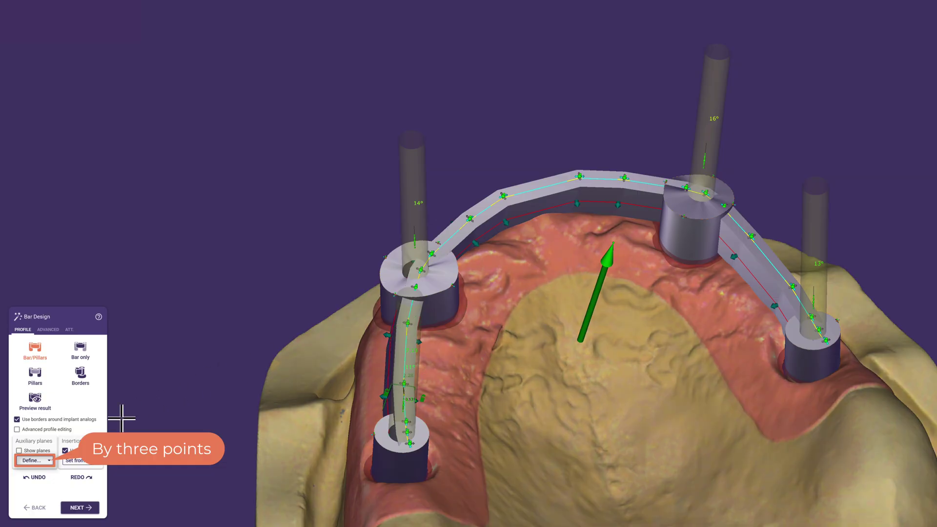
Define the auxiliary plane by three points on the two rear molars and between the central incisors, and apply it
left_click(50, 461)
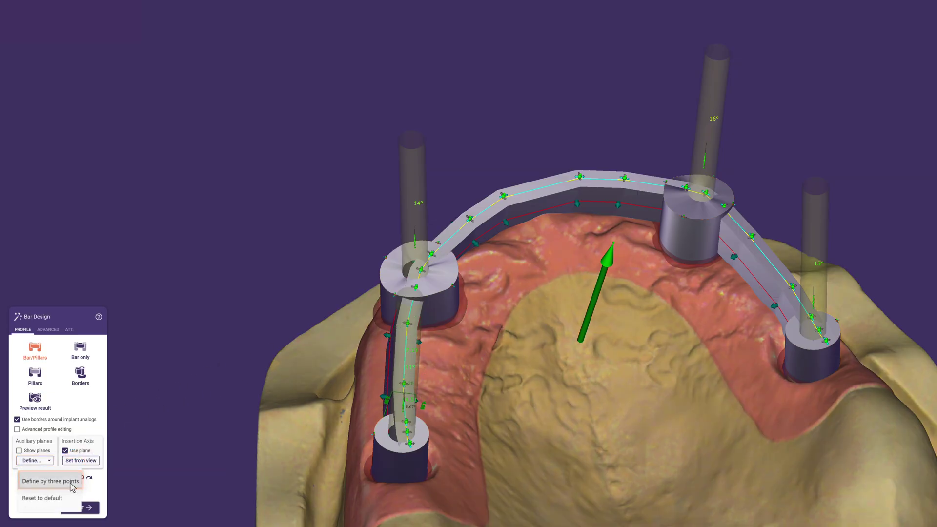
left_click(73, 483)
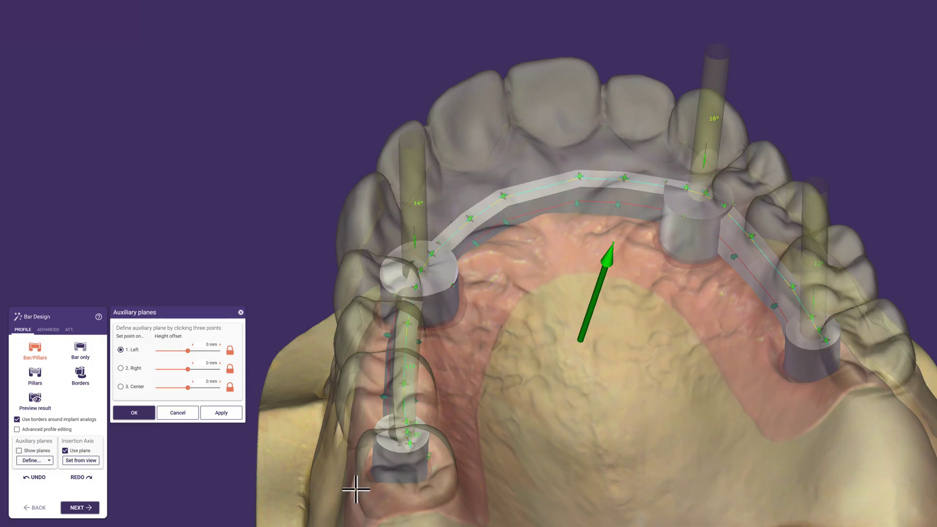
left_click(413, 490)
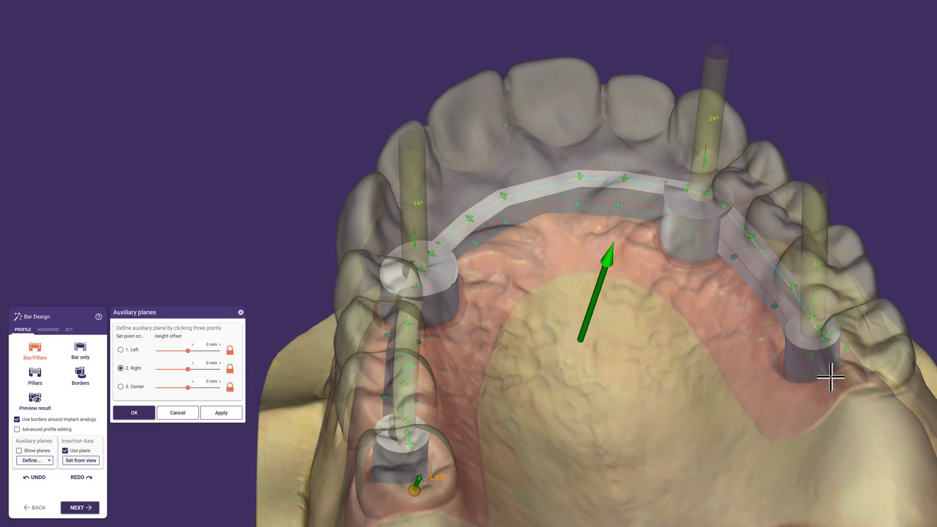
left_click(875, 365)
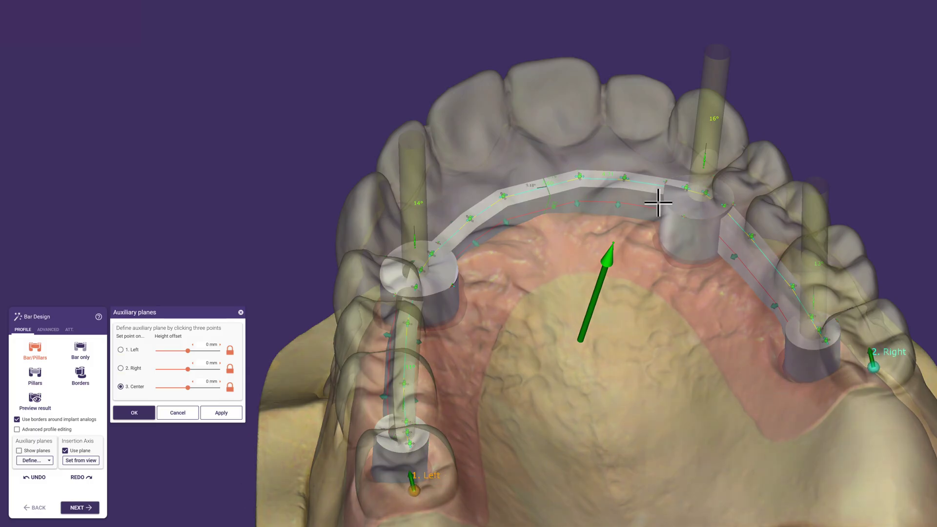
left_click(509, 93)
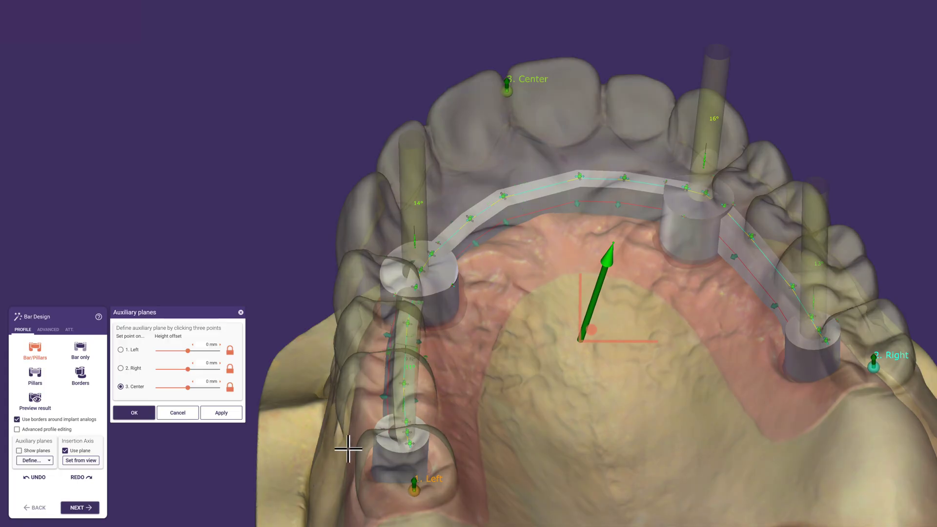
left_click(228, 415)
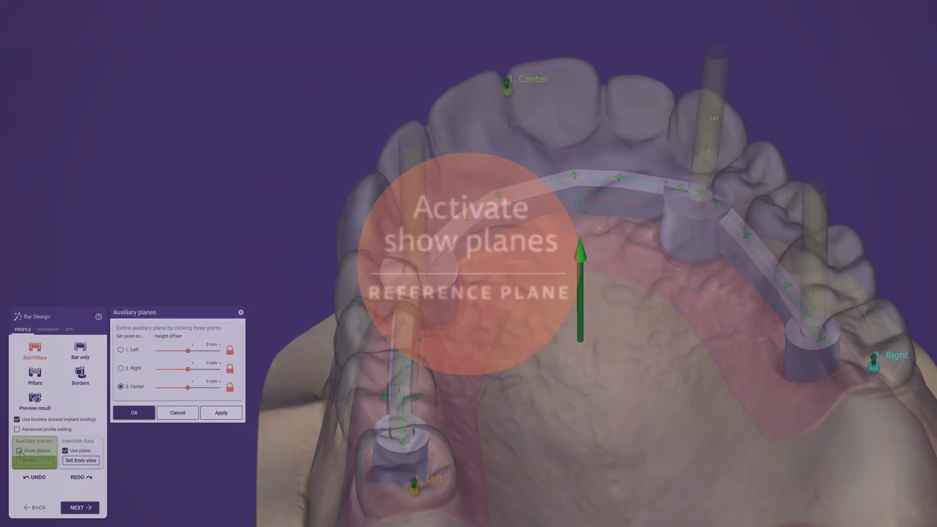
Show the auxiliary planes, set the height offset of all three points to -3.4 mm, and confirm the plane
left_click(19, 451)
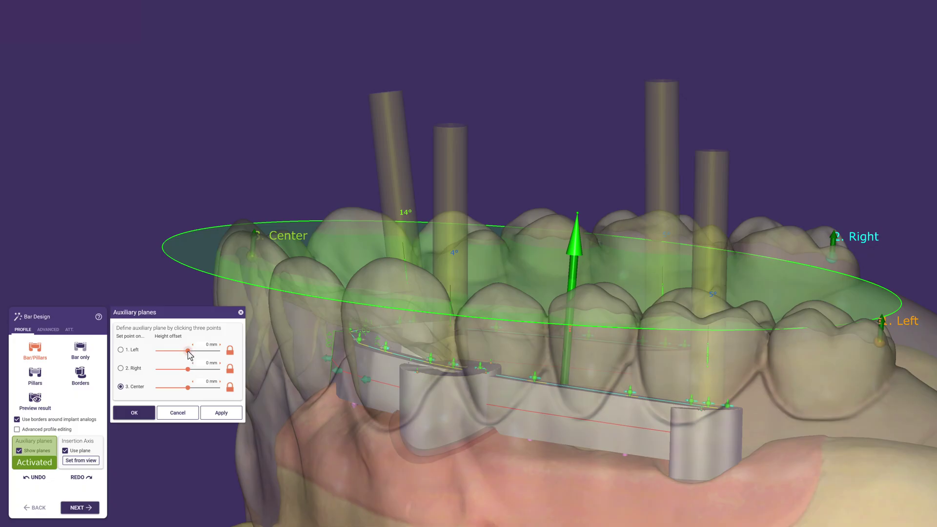
left_click_drag(187, 351, 183, 351)
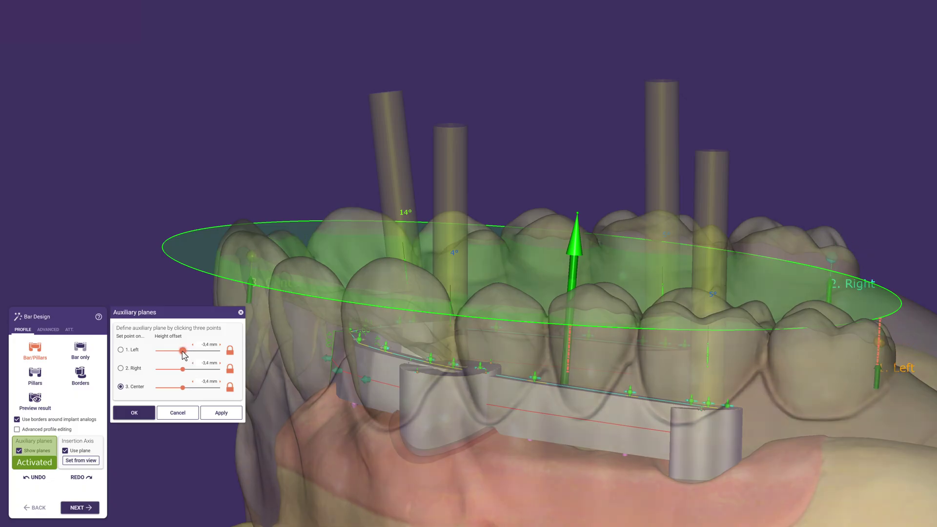
left_click(216, 415)
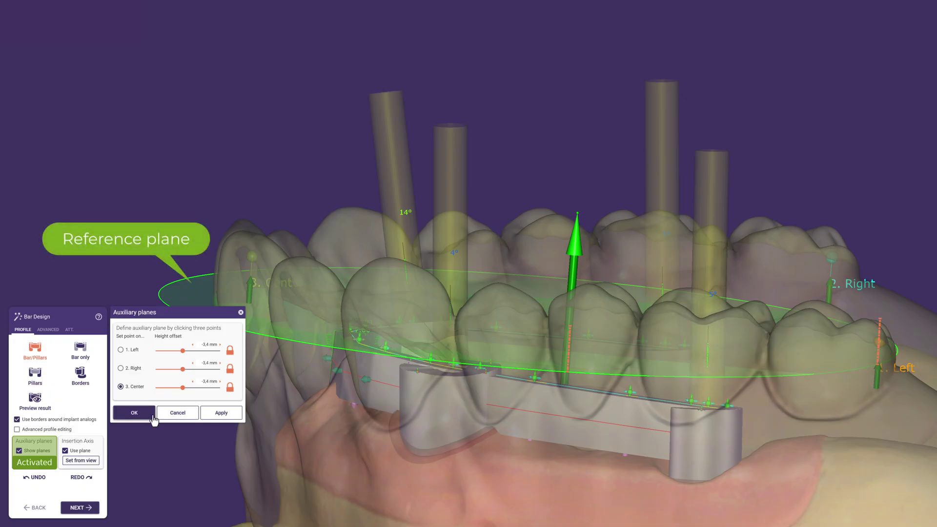
left_click(135, 413)
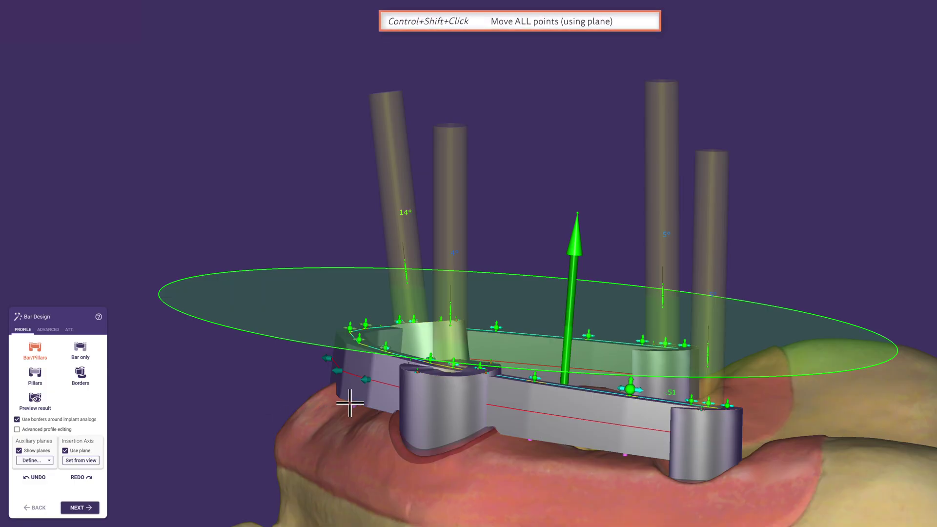
Move all upper control points of the bar and pillars together onto the reference plane
key("ctrl+shift")
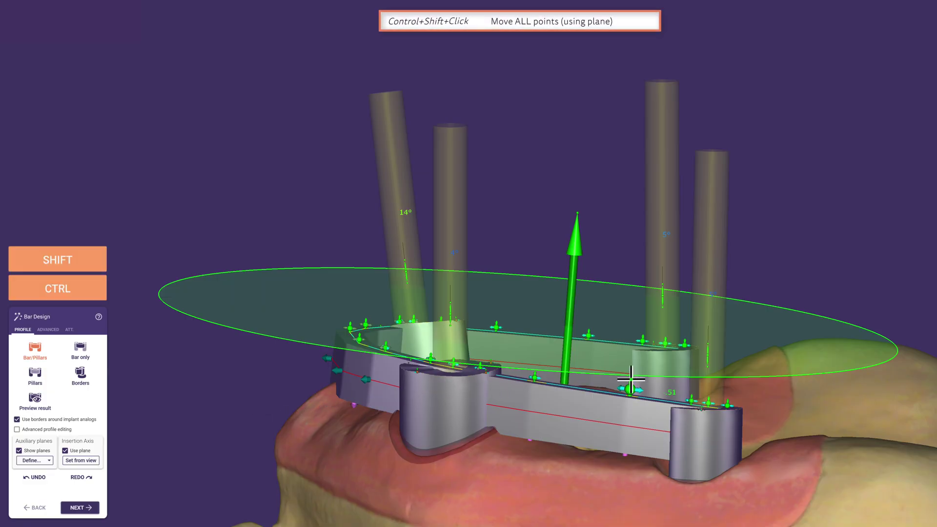
left_click(631, 379, "ctrl+shift")
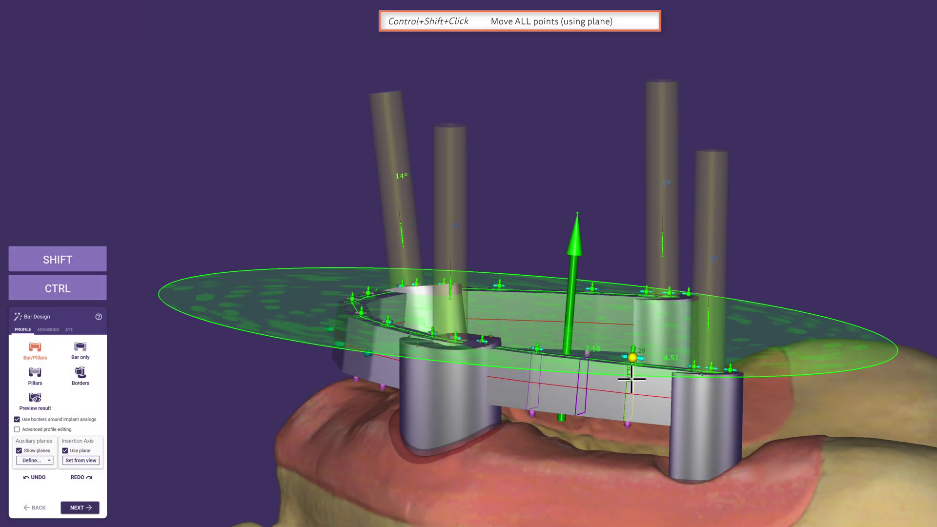
Lower all bottom points of the bar together into the gum surface and tilt the insertion axis slightly freehand
left_click_drag(632, 379, 612, 481, "ctrl+shift")
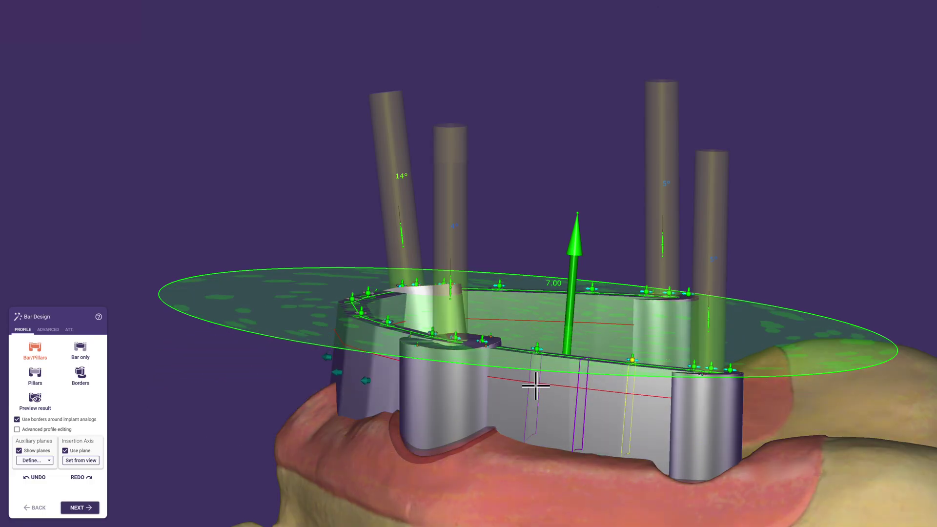
left_click_drag(576, 209, 561, 209)
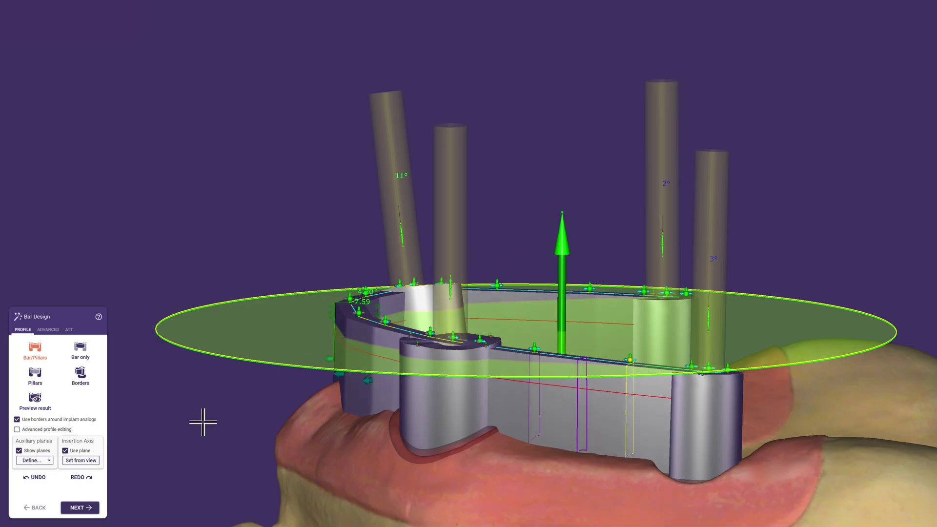
Decouple the auxiliary plane from the insertion axis and tilt the plane's own axis freehand
left_click(65, 451)
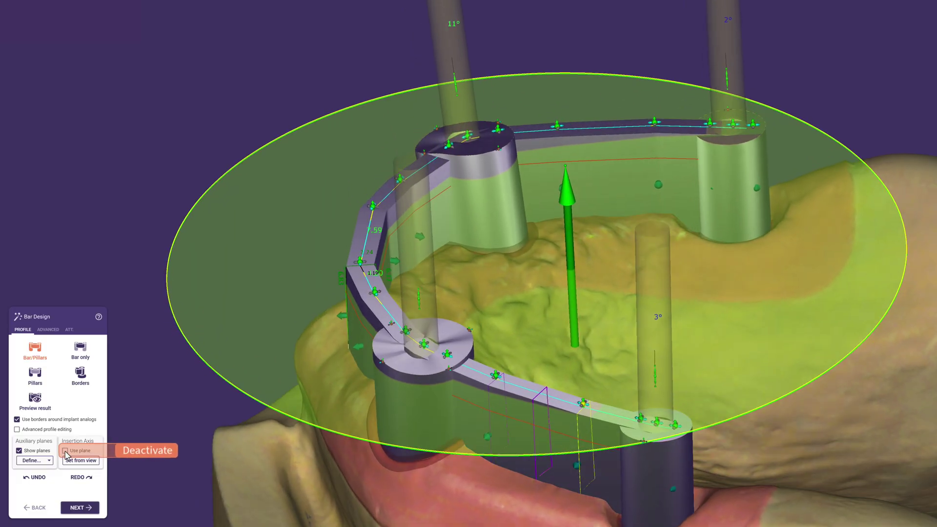
left_click_drag(565, 165, 593, 174)
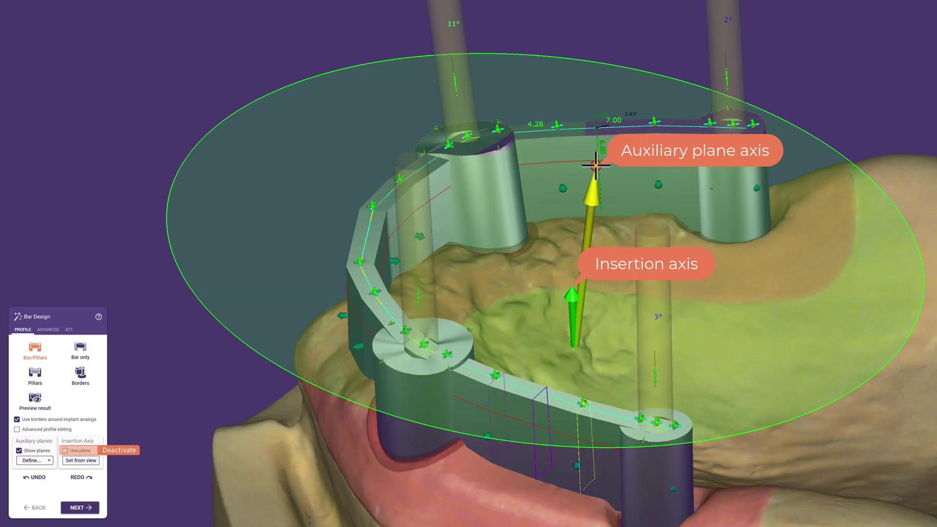
mouse_move(595, 164)
left_mouse_down()
mouse_move(537, 166)
mouse_move(544, 153)
mouse_move(540, 163)
mouse_move(563, 166)
mouse_move(596, 156)
left_mouse_up()
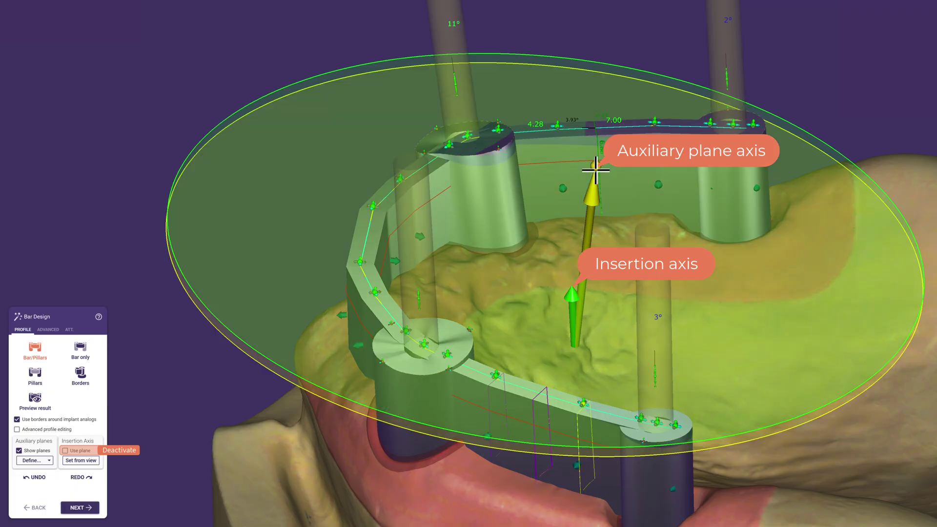
Redefine the auxiliary plane by three points, keeping a -3.56 mm height offset for each, and confirm it
left_click(49, 460)
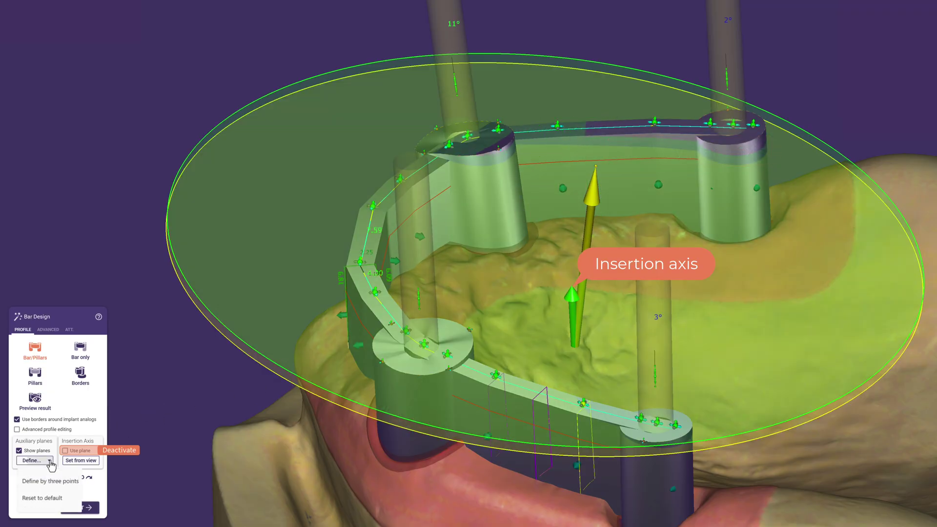
left_click(65, 482)
left_click_drag(182, 351, 182, 351)
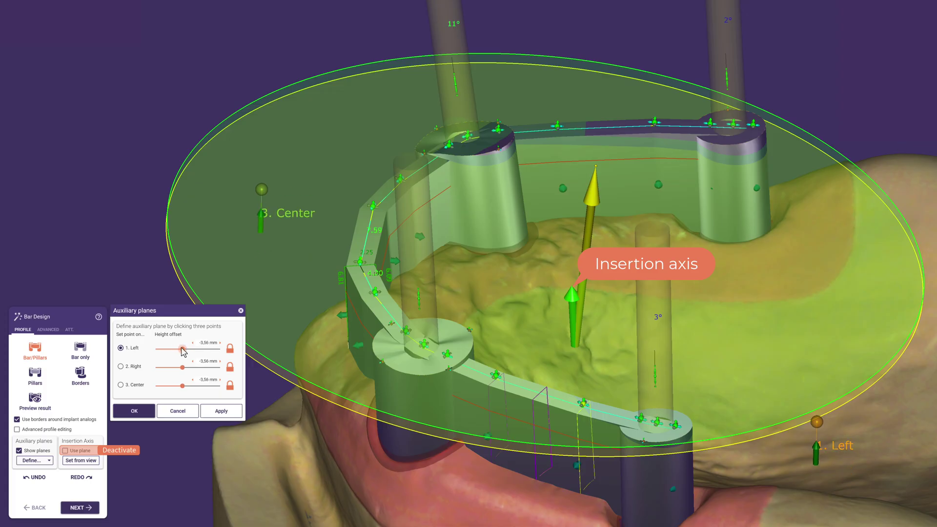
left_click(217, 413)
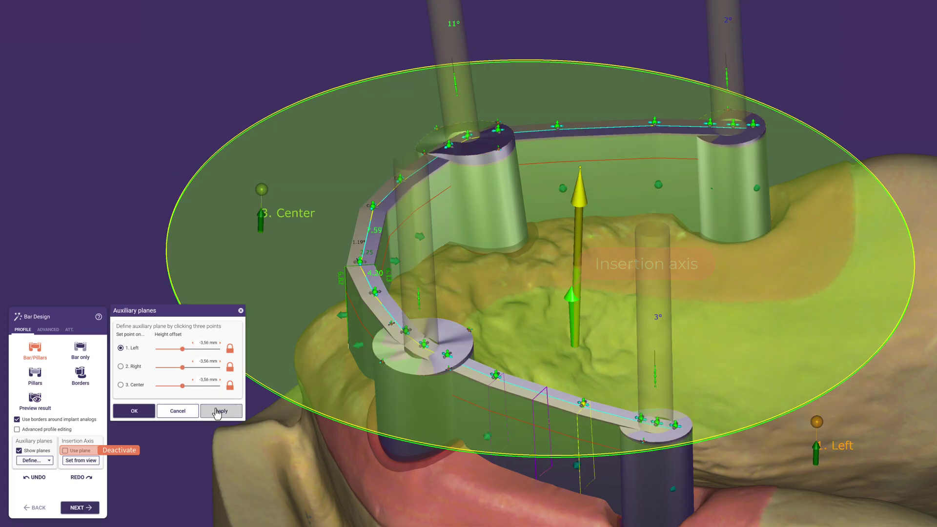
left_click(139, 414)
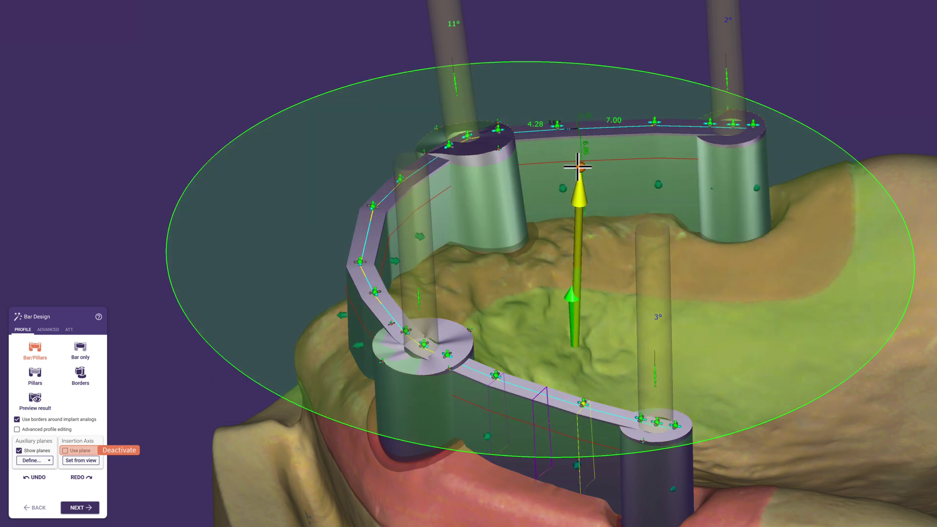
Tilt the auxiliary plane axis freehand in both directions and reset the auxiliary plane to its default
left_click_drag(578, 168, 566, 164)
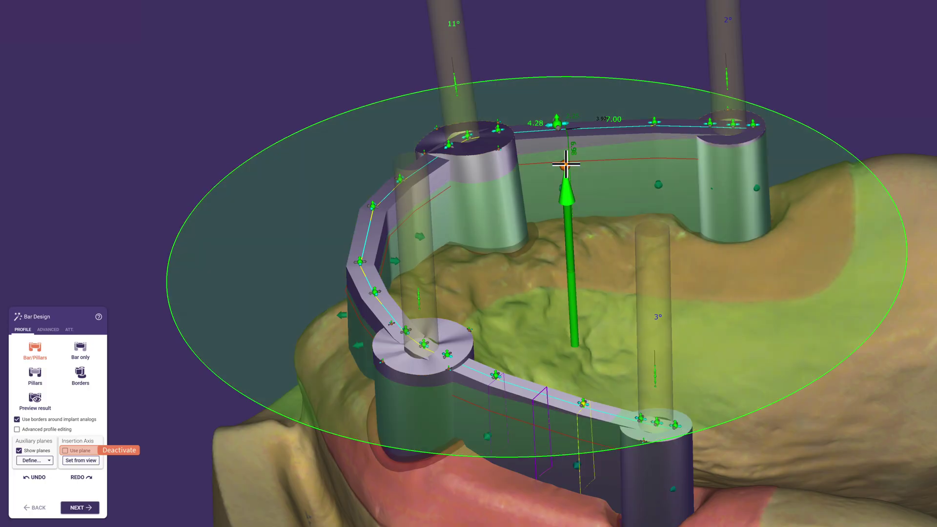
left_click_drag(566, 165, 608, 163)
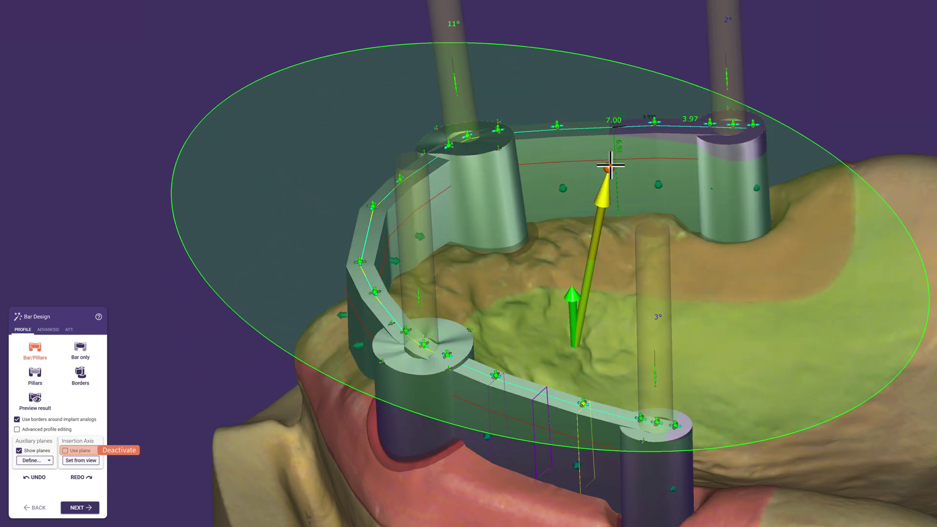
left_click(34, 461)
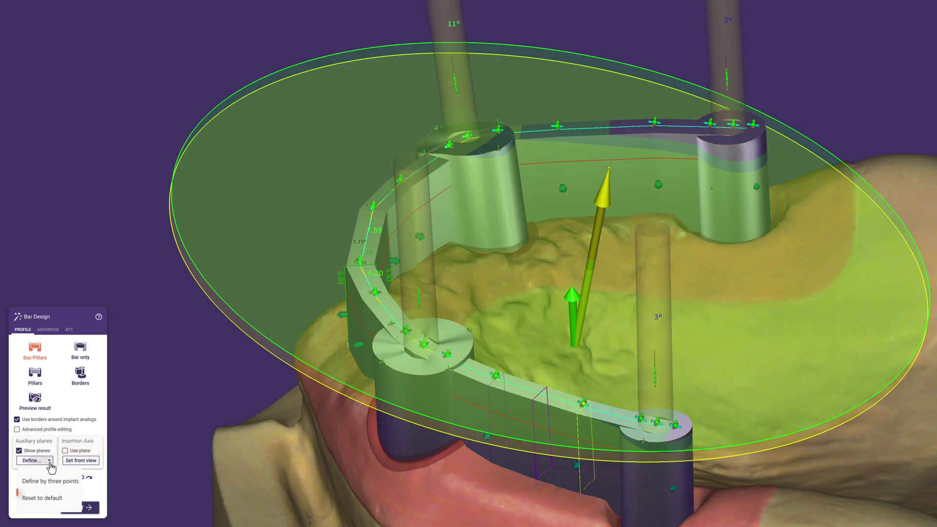
left_click(49, 498)
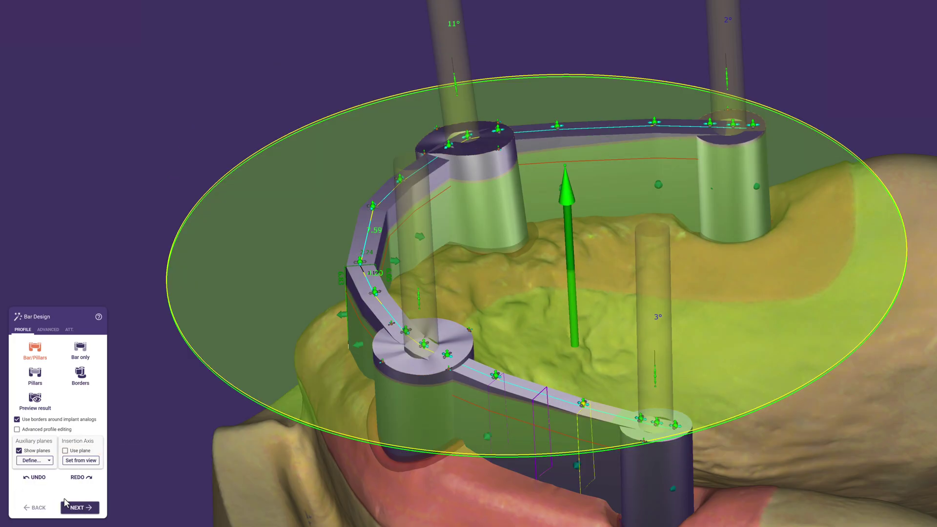
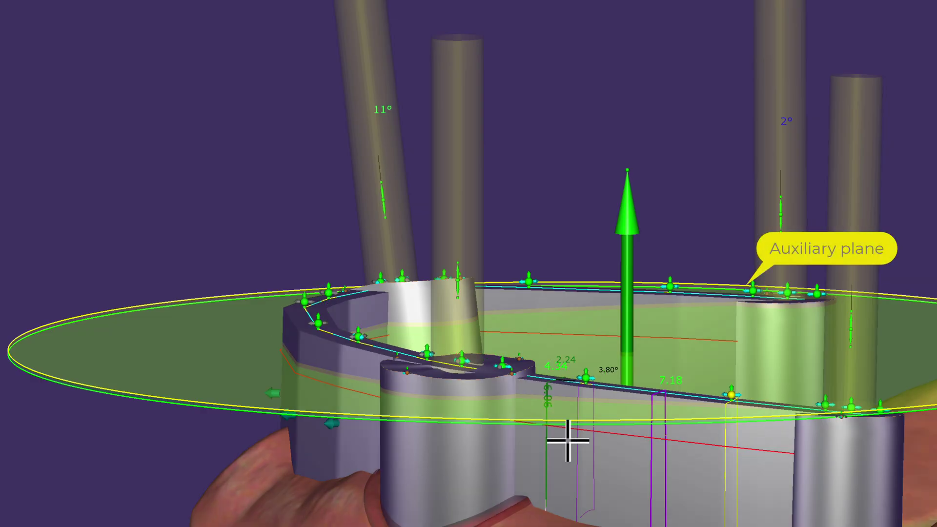
Tilt the auxiliary plane axis freehand, moving a top point of the bar between two pillars up and down before and after
left_click_drag(733, 378, 732, 351)
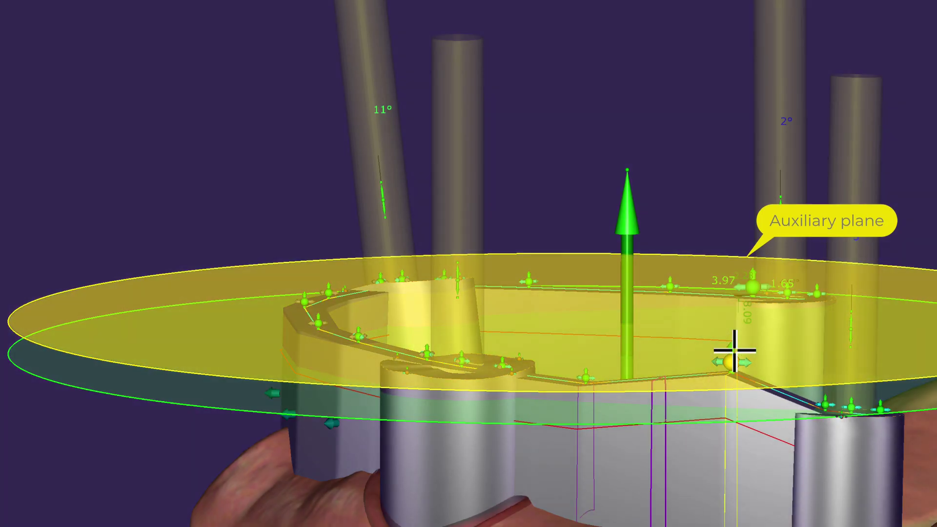
left_click_drag(734, 350, 715, 379)
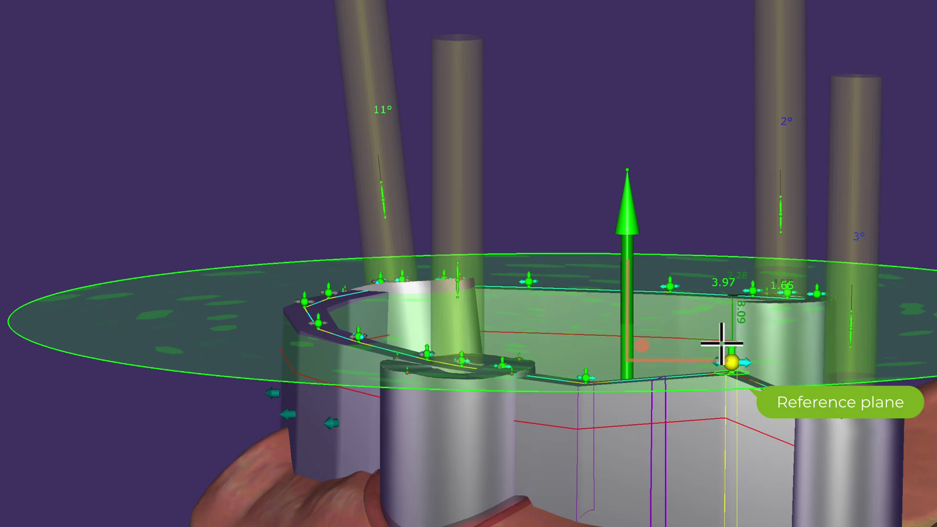
left_click_drag(627, 169, 663, 176)
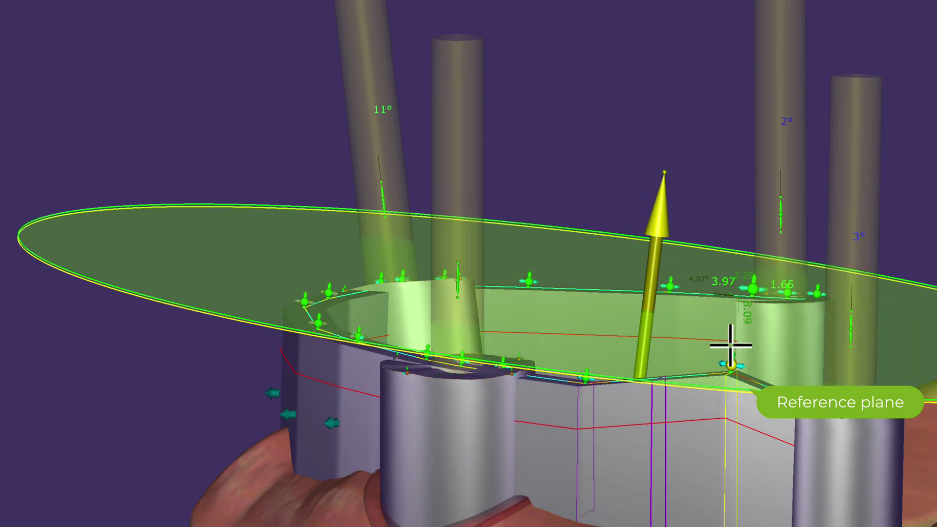
left_click_drag(730, 351, 735, 311)
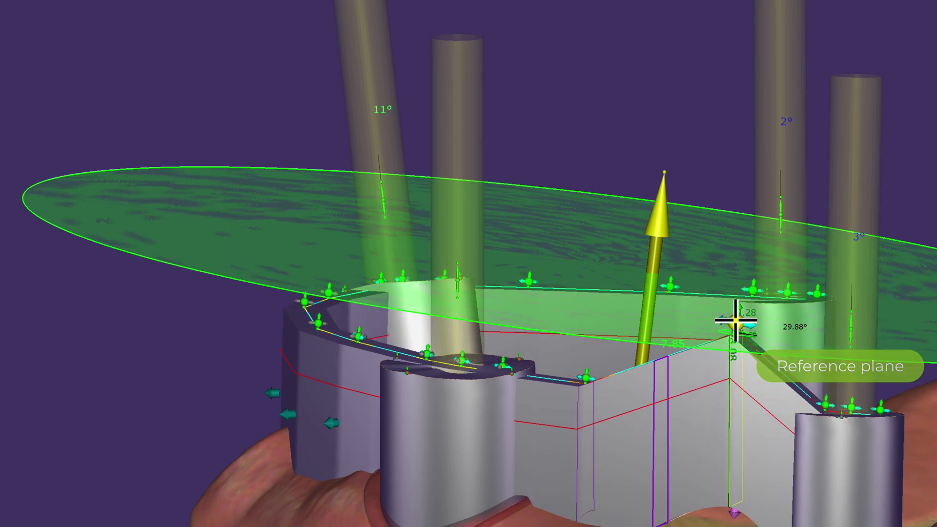
left_click_drag(735, 310, 726, 391)
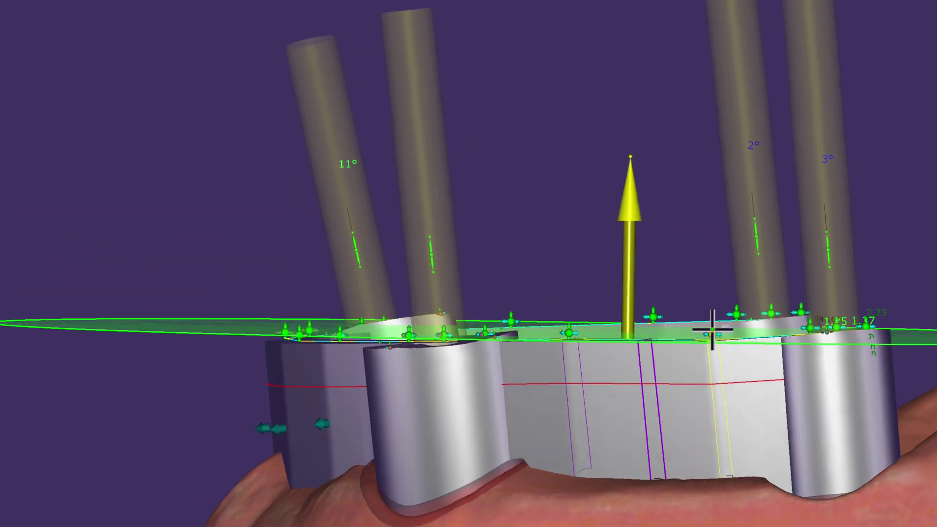
Align the bar's upper points to the tilted plane: singly, with direct neighbours, with further neighbours, and all points together
left_click_drag(711, 323, 653, 302)
key("shift")
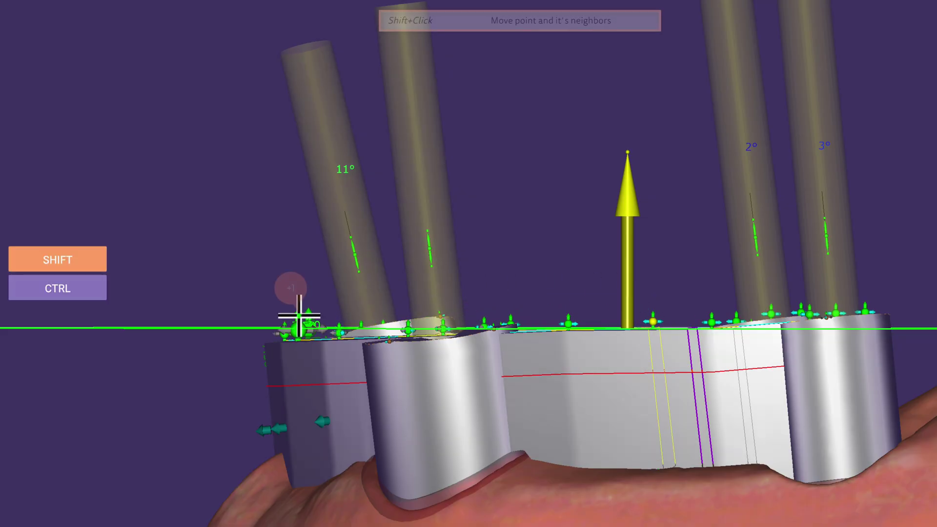
left_click(299, 316, "shift")
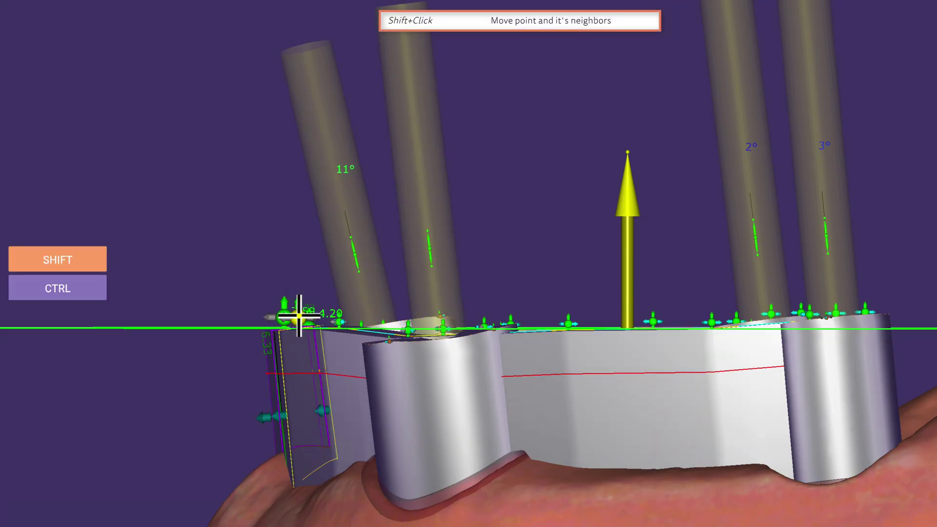
key("ctrl")
left_click(406, 313, "ctrl")
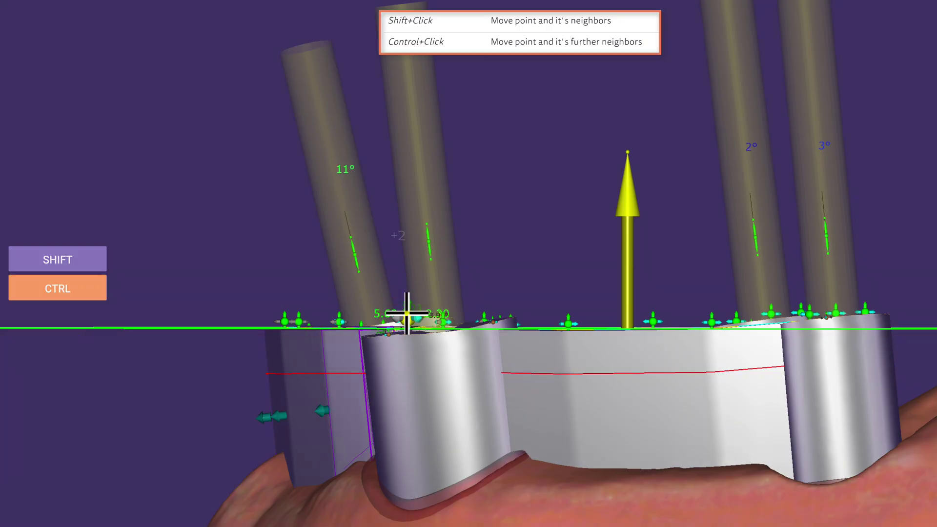
left_click_drag(411, 313, 473, 306)
key("ctrl+shift")
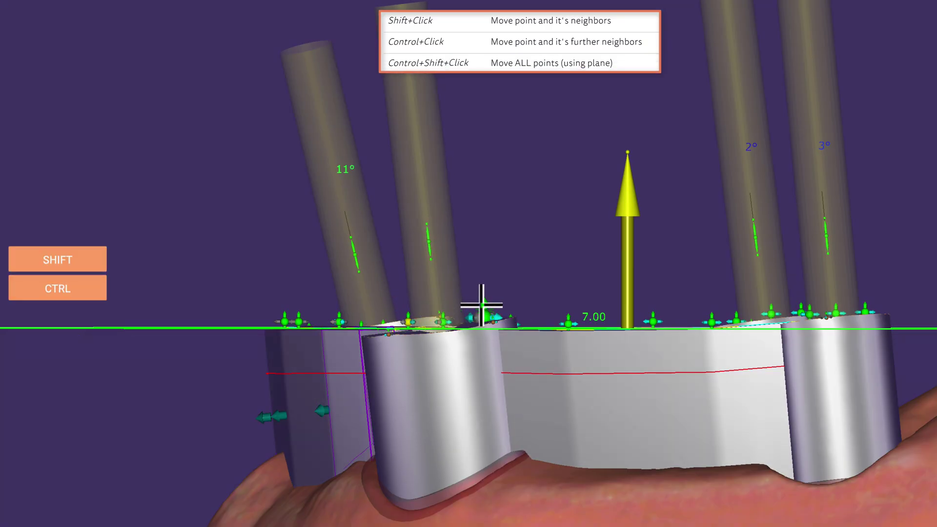
left_click(482, 305, "ctrl+shift")
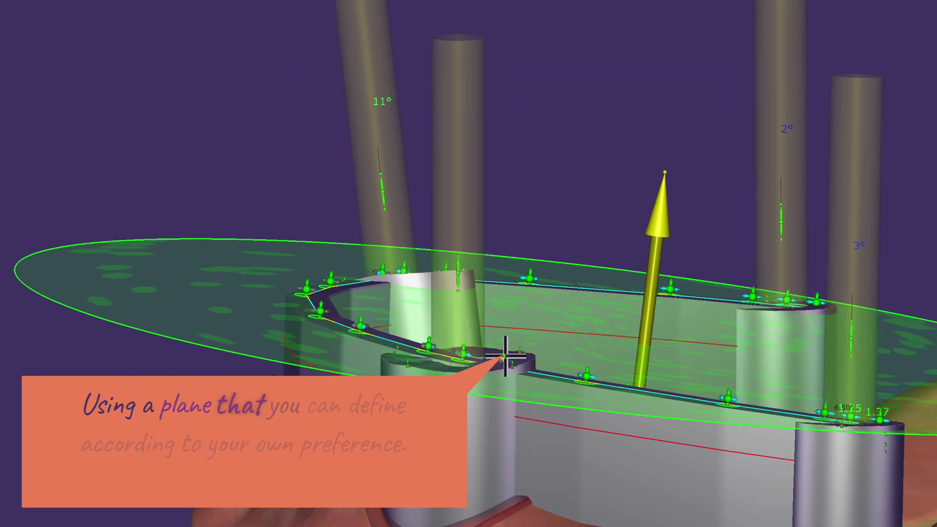
Lower the upper points of the bar segments between the front and rear pillars on both sides
left_click(506, 356)
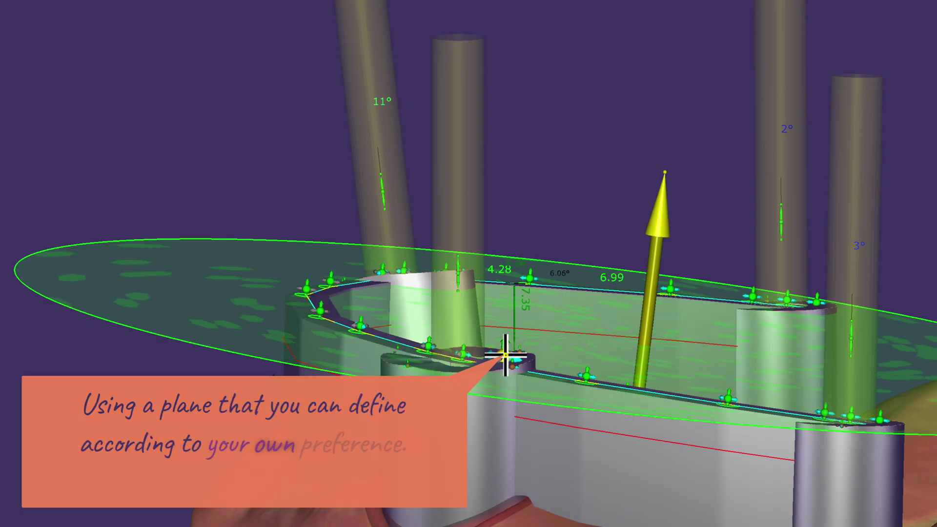
left_click_drag(507, 357, 723, 434)
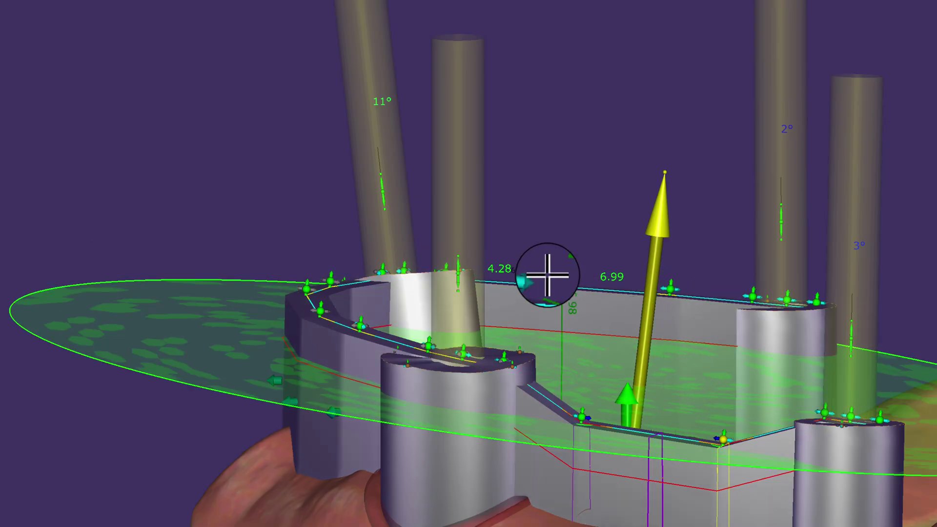
left_click_drag(540, 273, 672, 273)
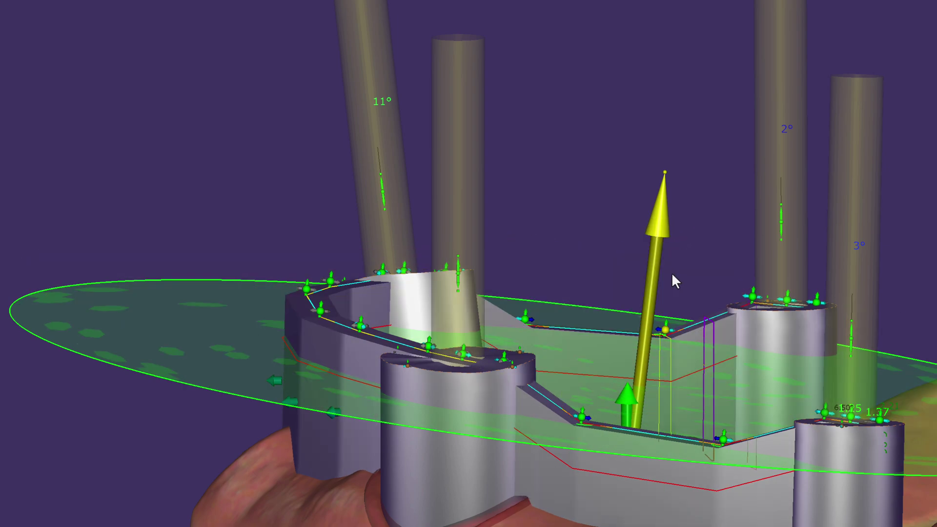
Raise the lowered bar points on both sides back onto the reference plane, working from a side view
right_click_drag(672, 276, 644, 335)
left_click_drag(634, 341, 605, 314)
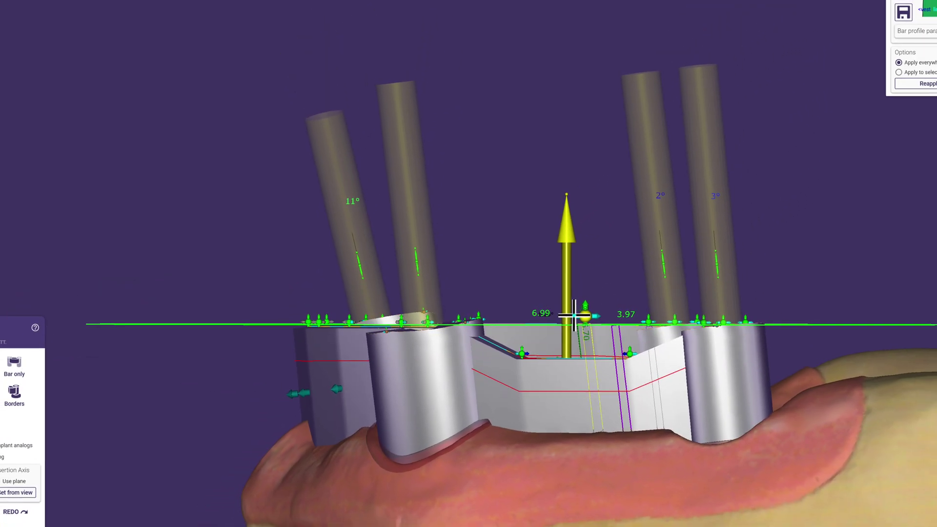
left_click_drag(583, 315, 628, 339)
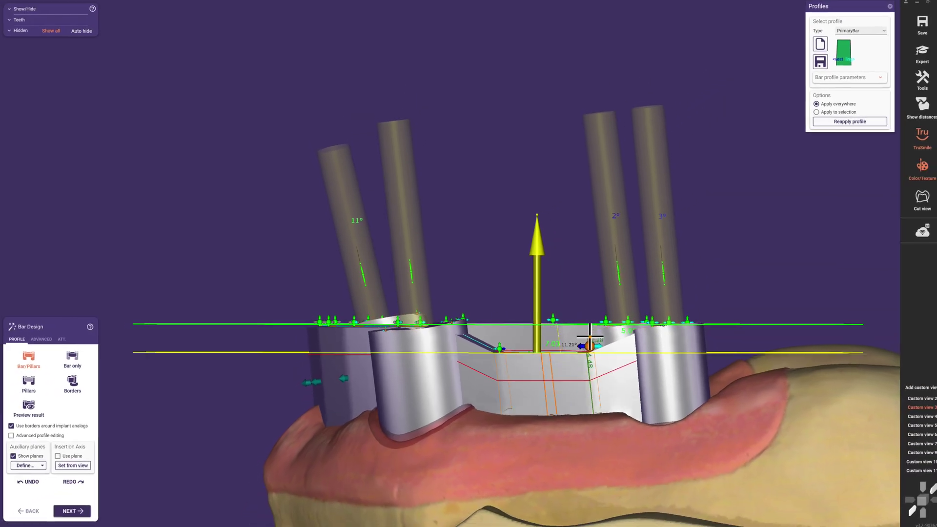
View the bar from the front, hide the auxiliary planes and switch to editing only the pillars
right_click_drag(590, 337, 53, 446)
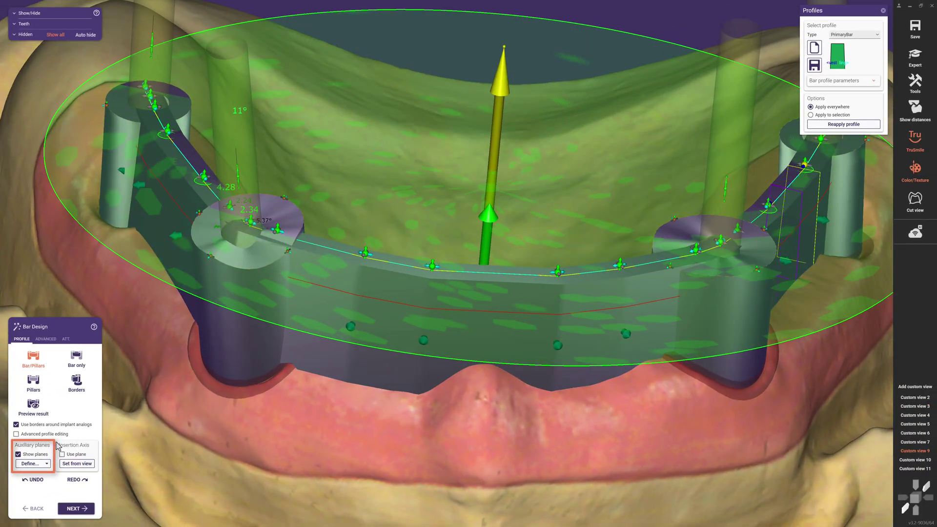
left_click(18, 455)
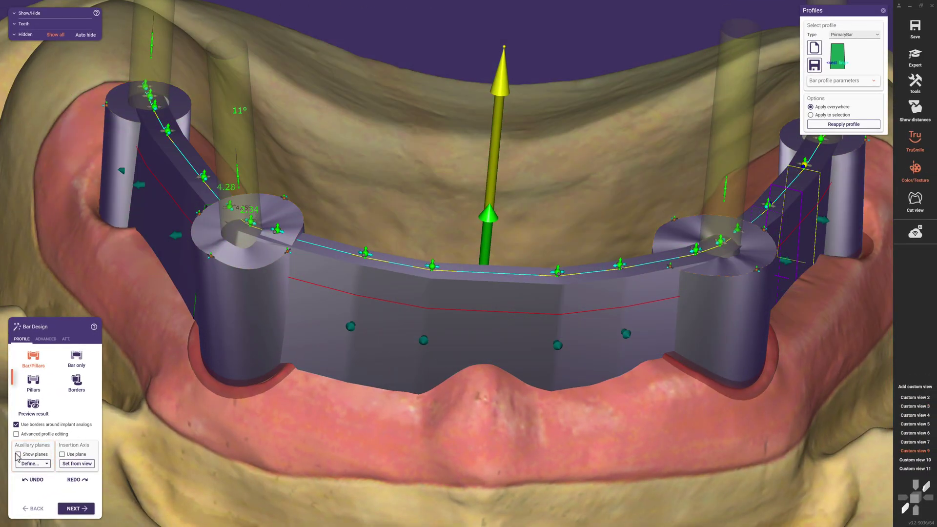
left_click(33, 389)
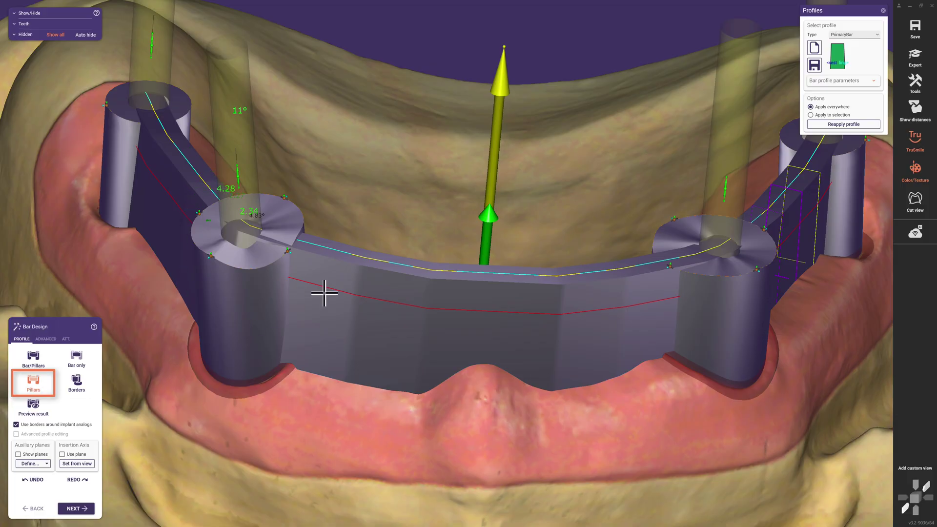
Change the bar's profile type to Archway Makro
left_click(878, 36)
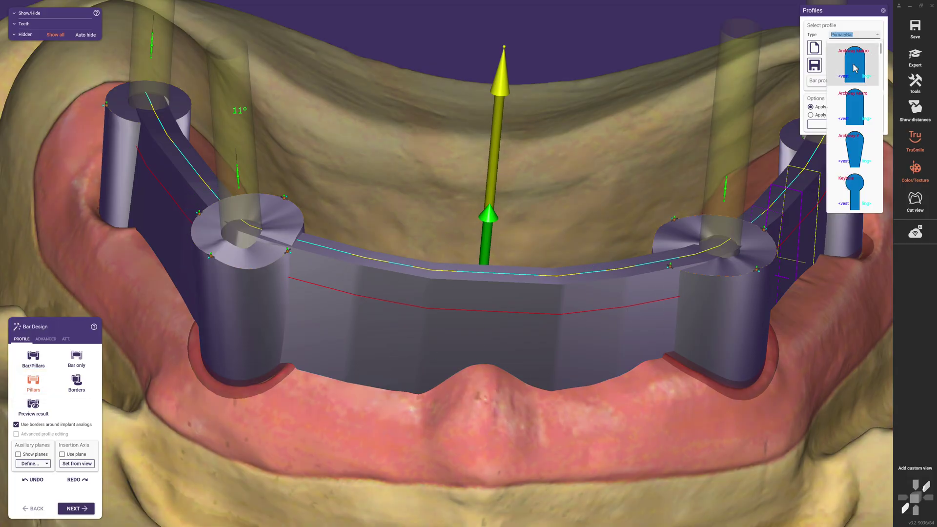
left_click(855, 68)
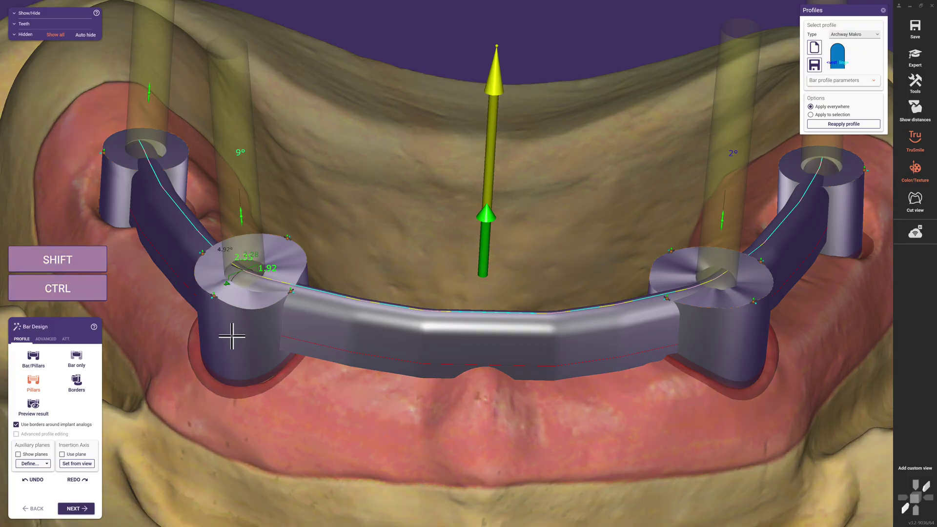
Add a new control line around the lower part of the 9° front pillar
left_click(218, 337, "ctrl+shift")
left_click(218, 345, "ctrl+shift")
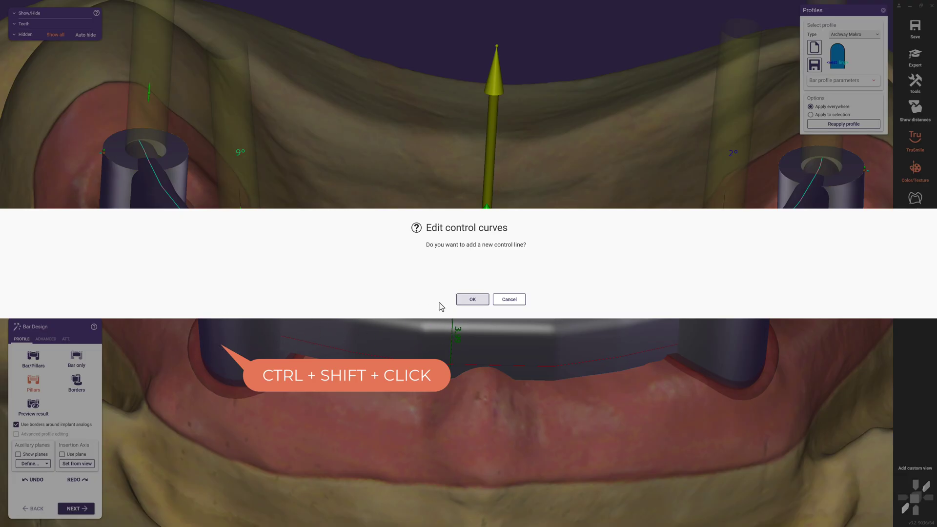
left_click(471, 299)
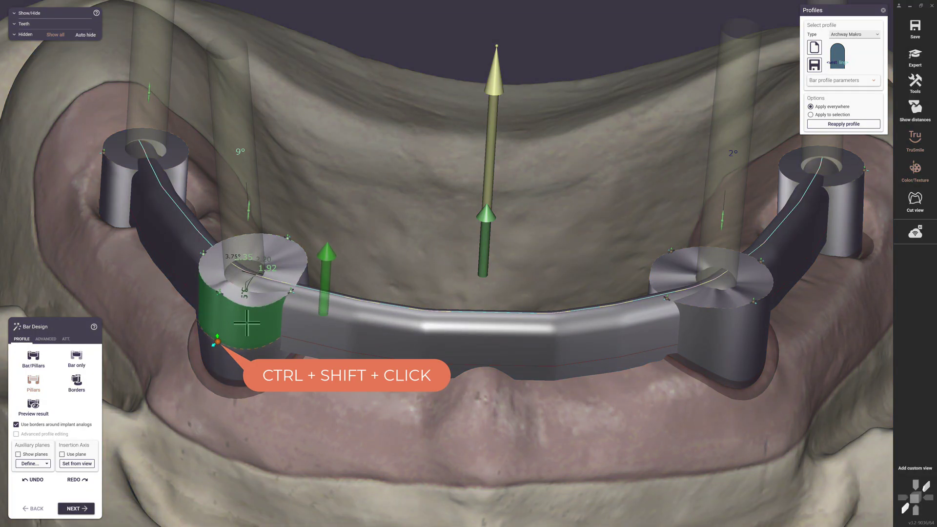
key("shift+ctrl")
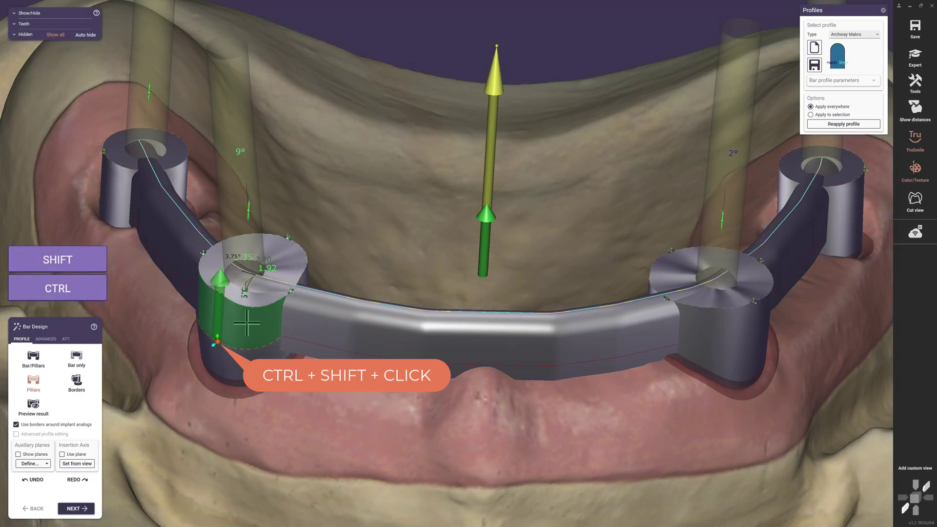
left_click(247, 323, "ctrl+shift")
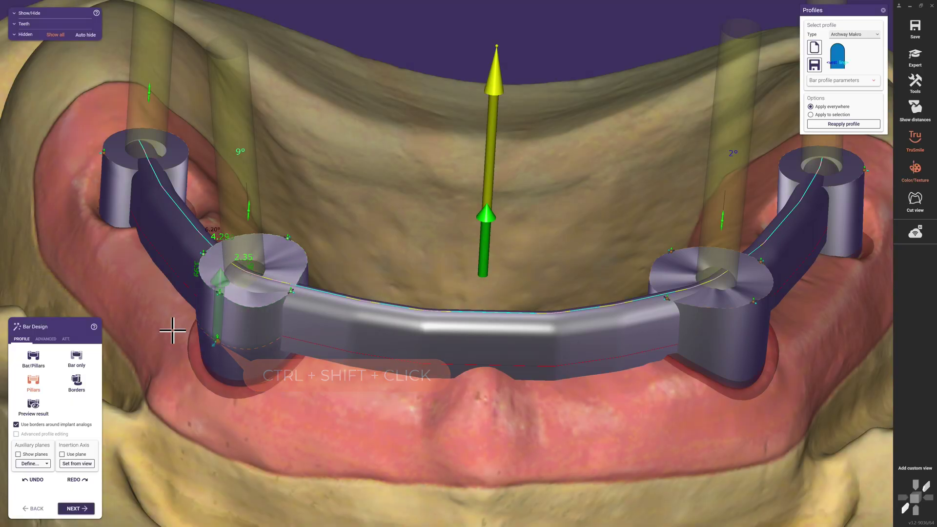
Set the minimum pillar angle to 0° and narrow the 9° front pillar into a conical shape with a slim top
left_click(45, 339)
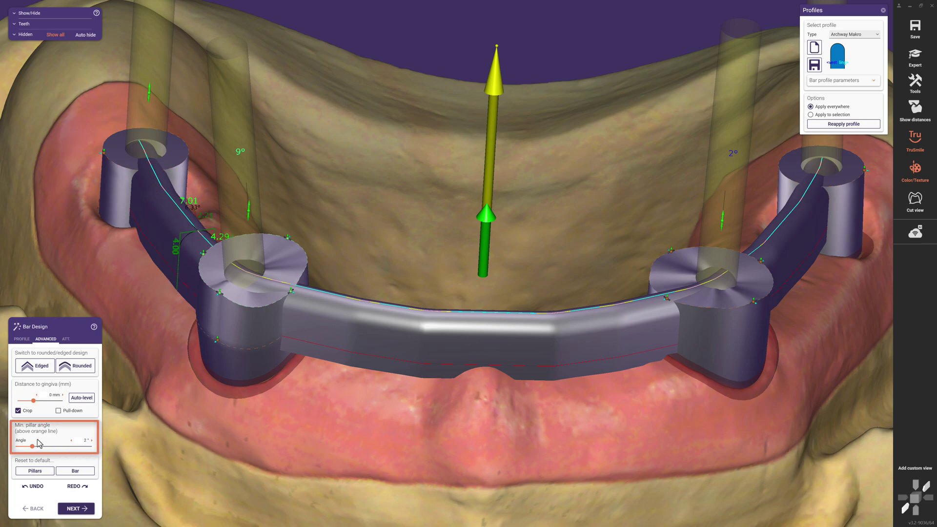
left_click_drag(48, 445, 18, 447)
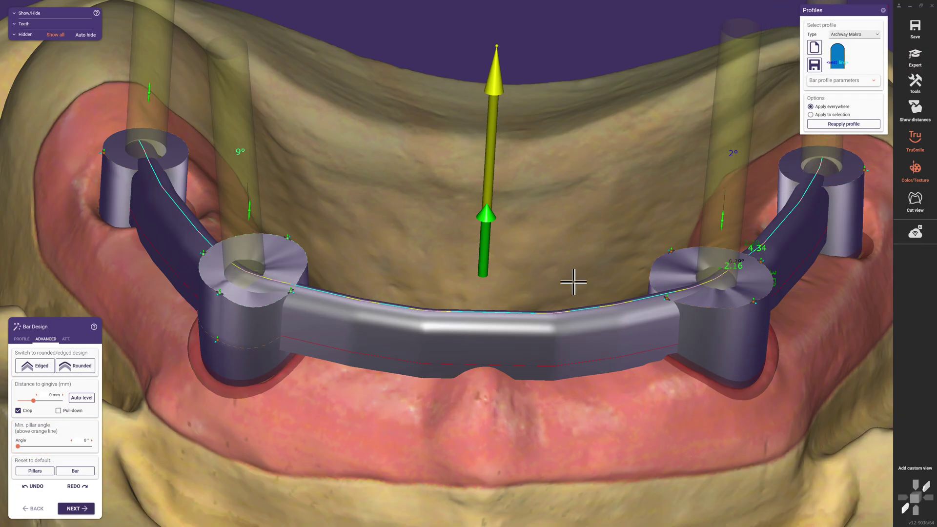
key("ctrl+shift")
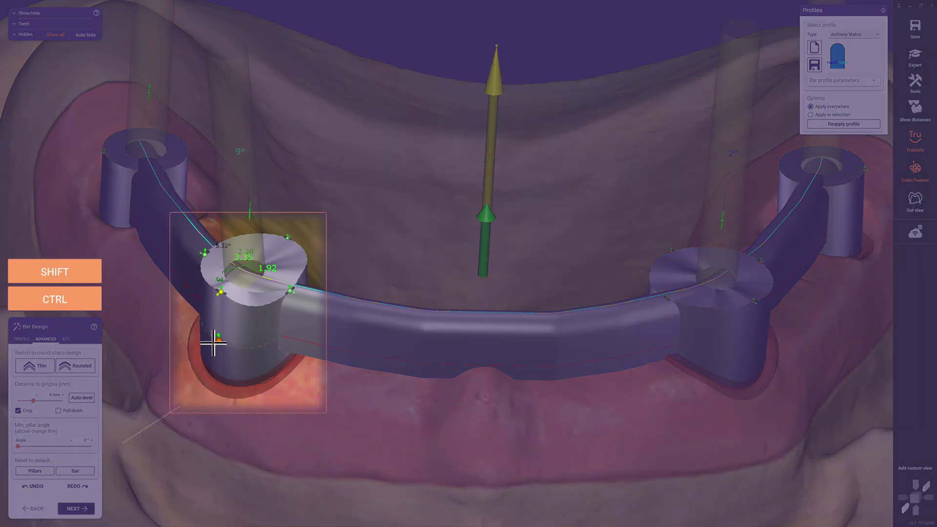
left_click_drag(218, 338, 226, 335, "ctrl+shift")
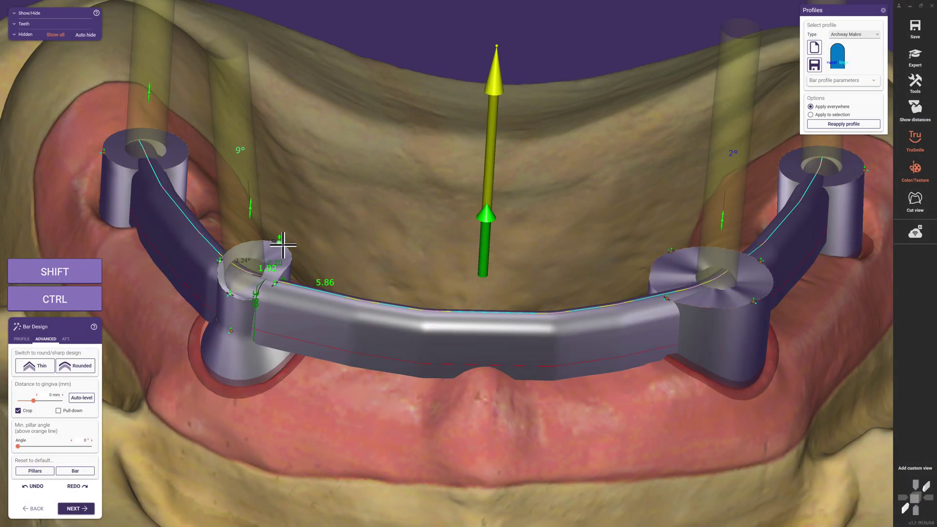
left_click_drag(283, 244, 271, 255)
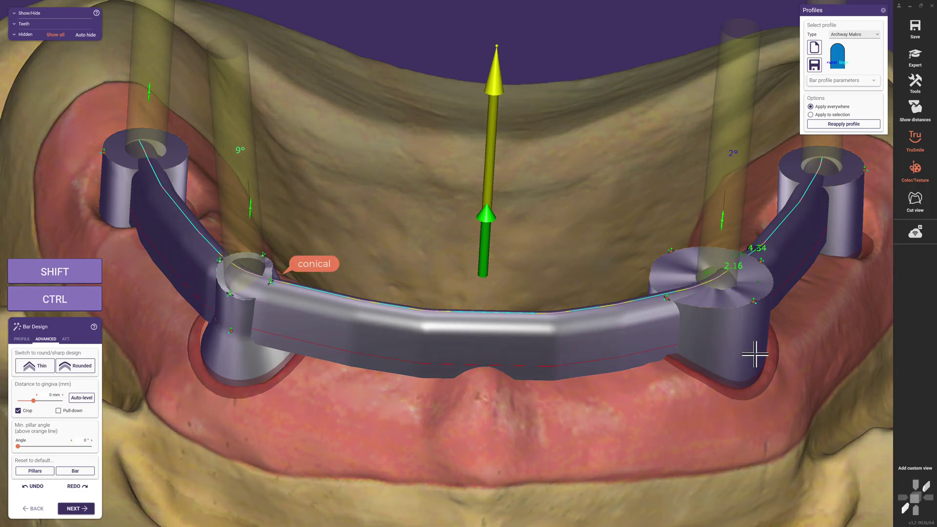
Add a control line to the 2° front pillar and narrow it into a matching conical shape
left_click(755, 354)
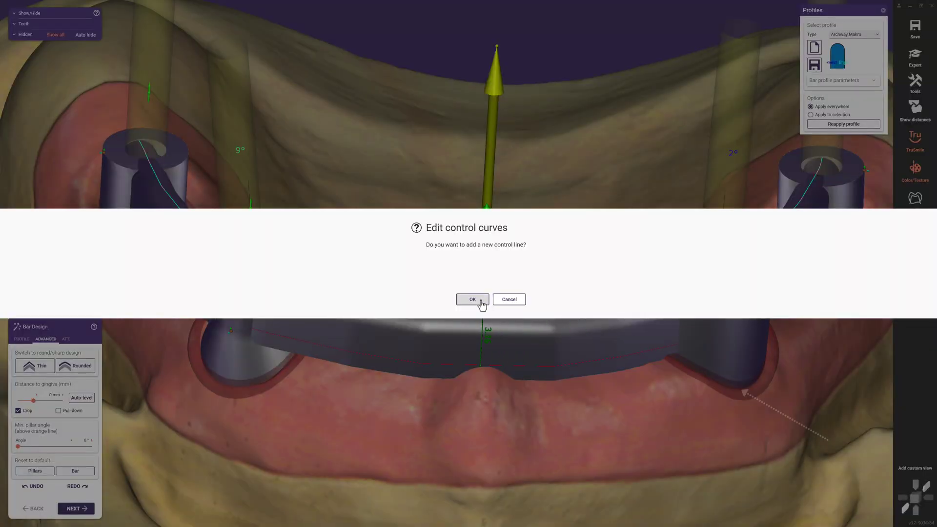
left_click(474, 300)
key("ctrl+shift")
left_click_drag(753, 351, 739, 291, "ctrl+shift")
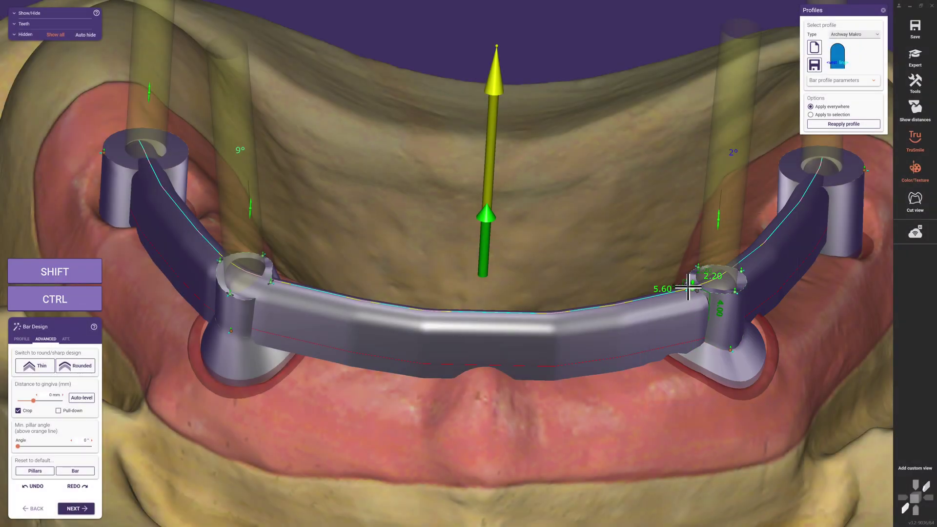
Add a control line to the rear pillar behind the 2° pillar and narrow it into a cone
key("ctrl+shift")
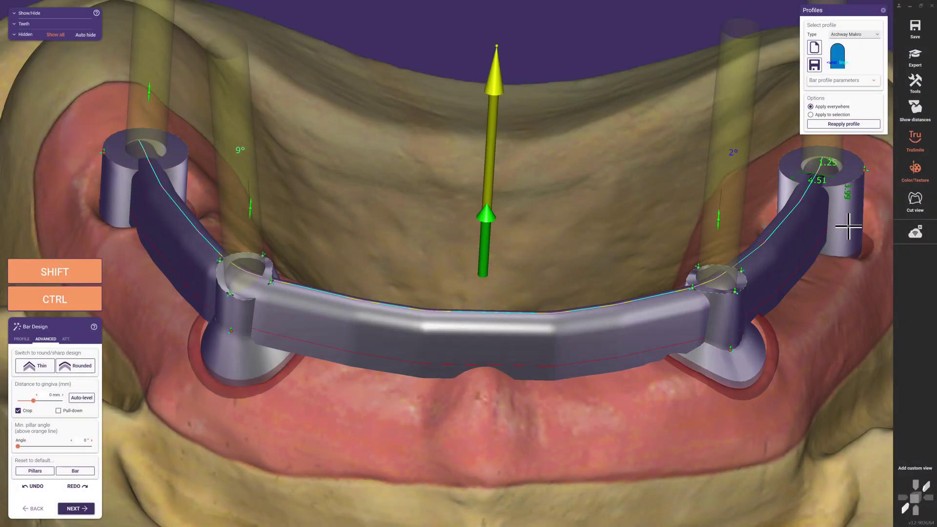
left_click(856, 224, "ctrl+shift")
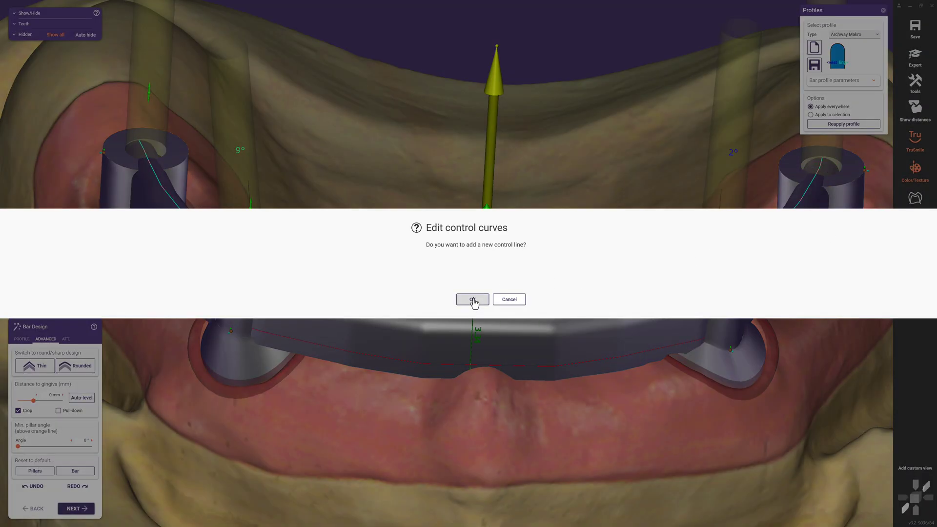
left_click(472, 300)
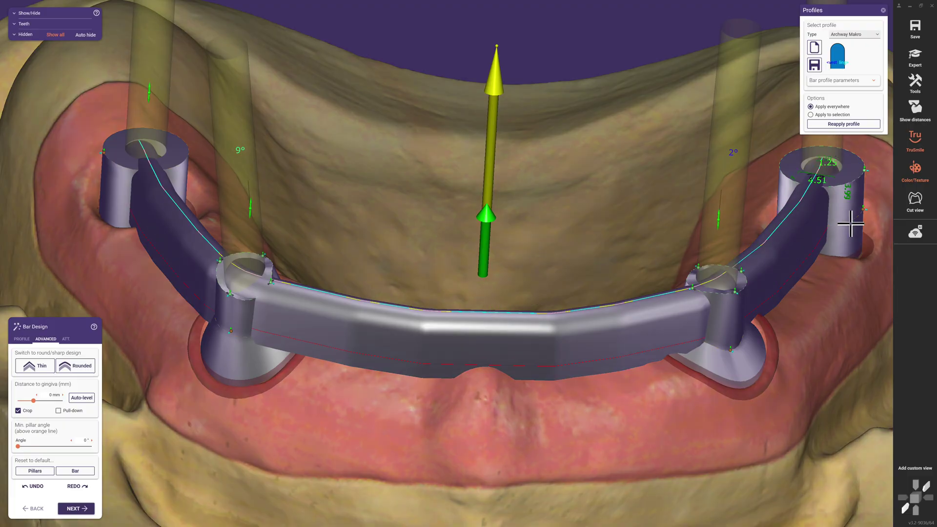
left_click_drag(863, 209, 849, 214)
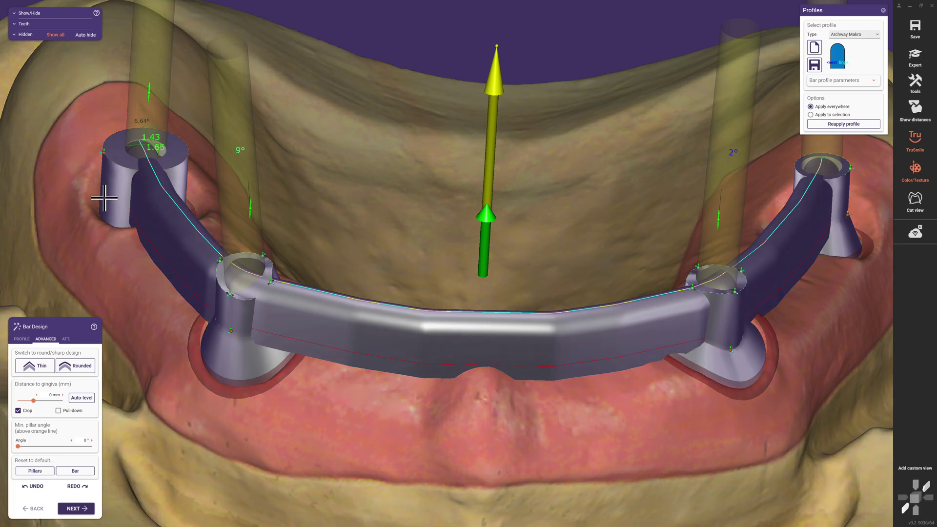
Add a control line to the rear pillar behind the 9° pillar and taper it into a cone
left_click(104, 198)
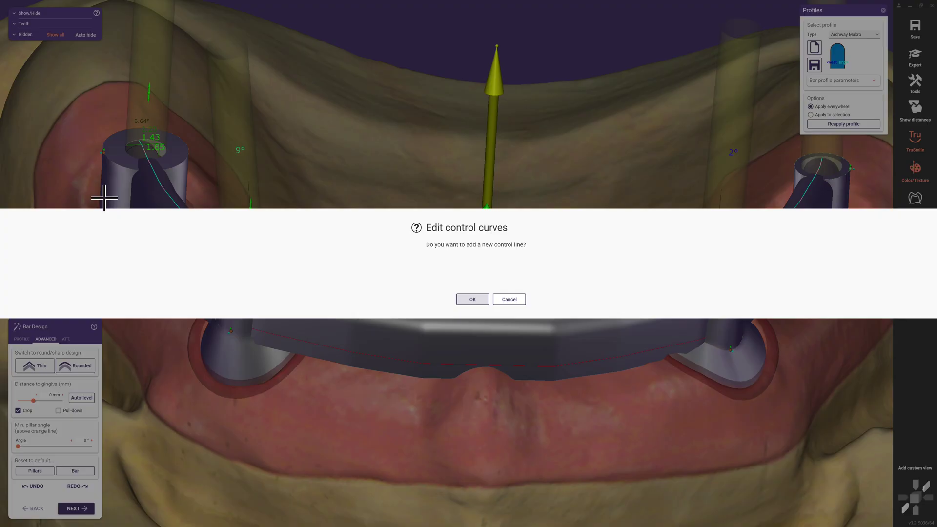
left_click(473, 299)
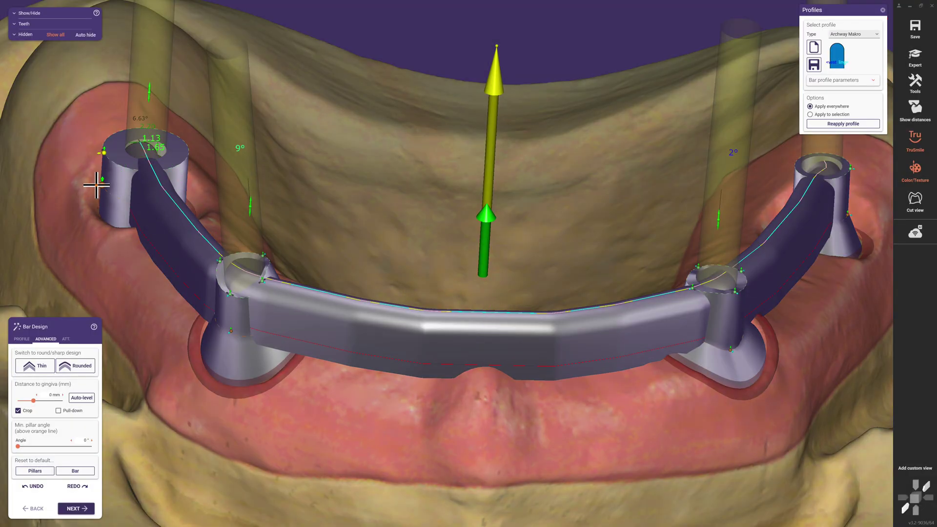
left_click_drag(97, 185, 120, 188)
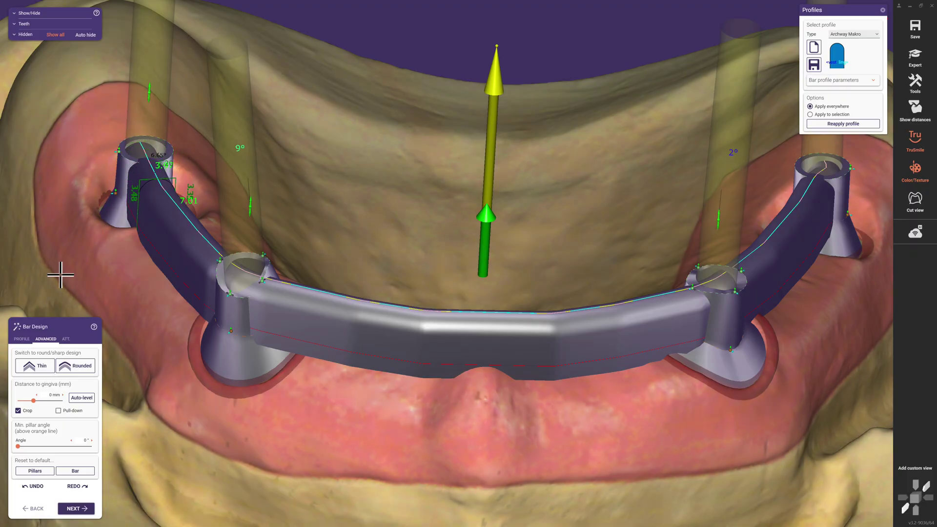
Switch to editing only the bar and make its design rounded, trying the thin variant for comparison
left_click(22, 340)
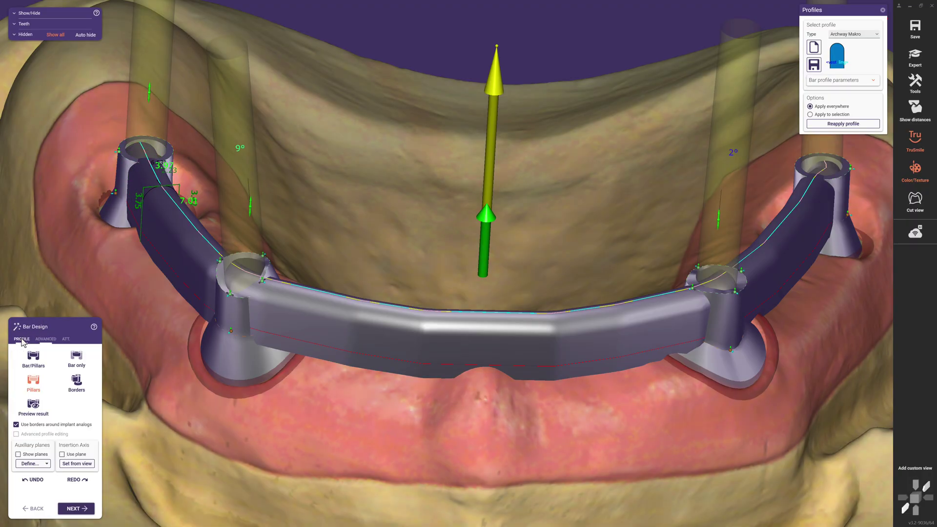
left_click(76, 361)
left_click(46, 338)
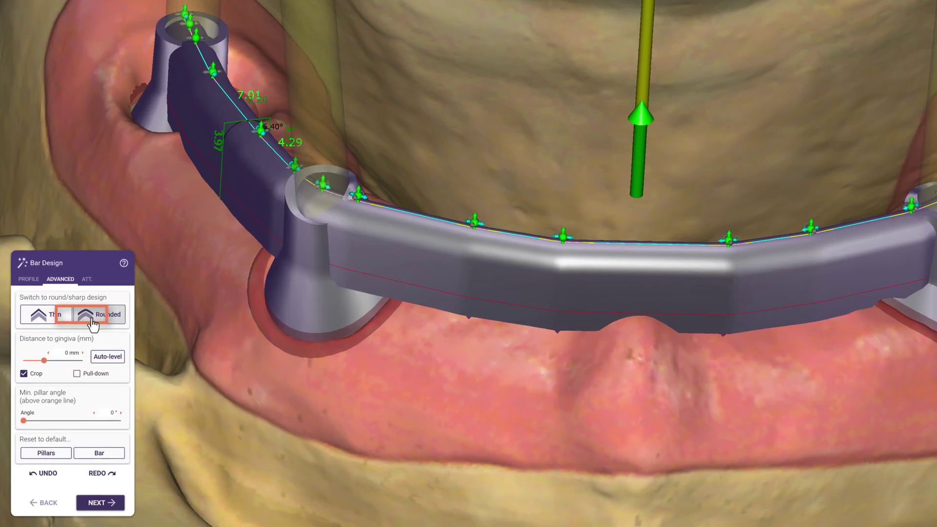
left_click(92, 331)
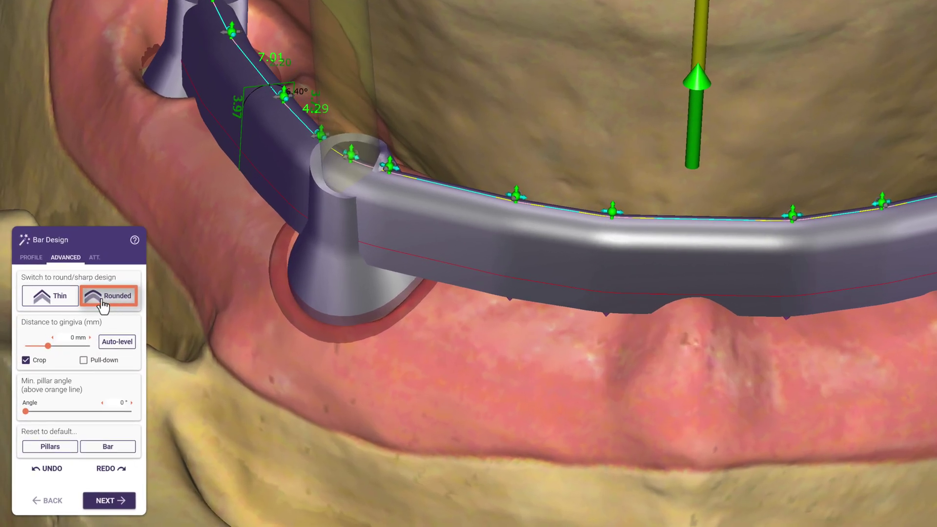
left_click(57, 301)
left_click(105, 297)
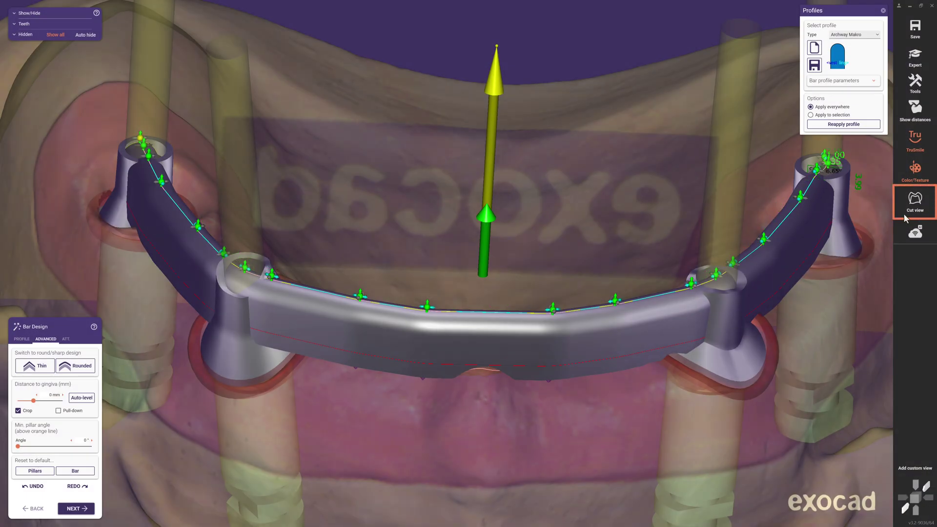
Show the cut view and lower all the bottom points of the bar together into the gingiva
left_click(911, 200)
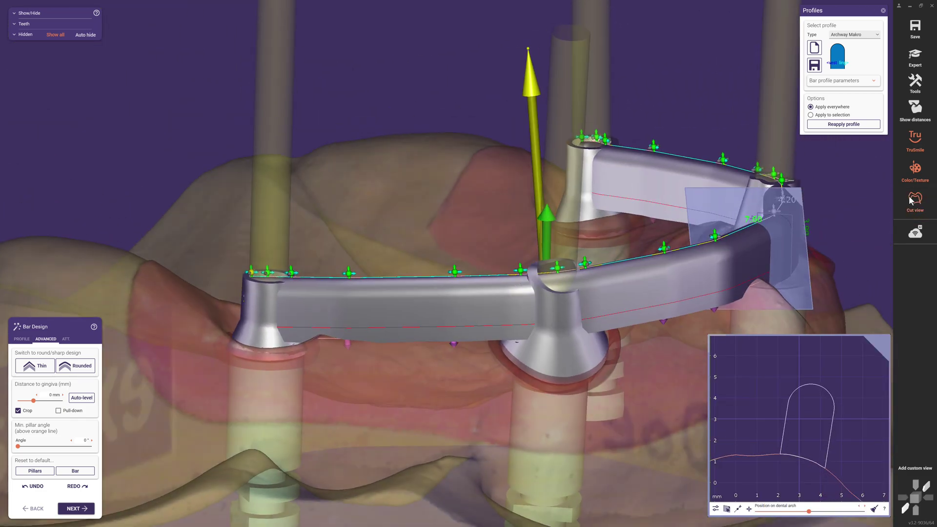
key("ctrl+shift")
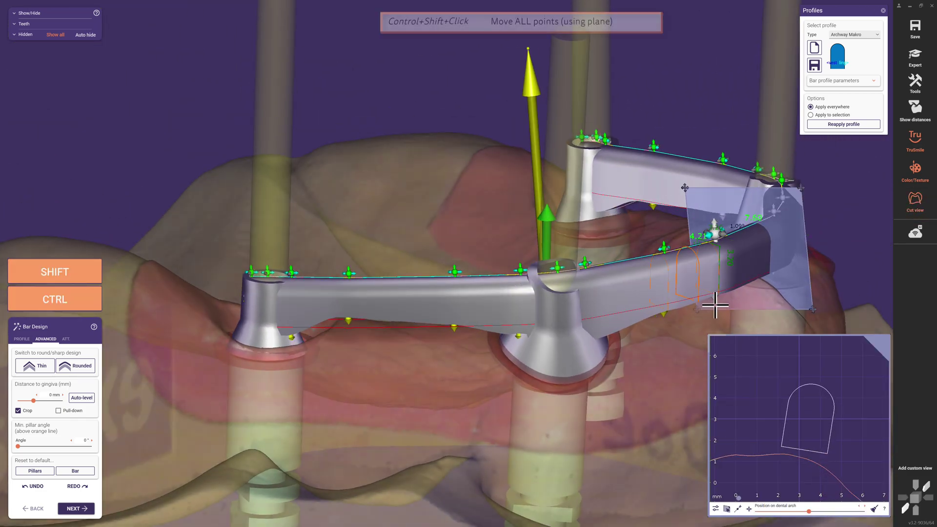
left_click_drag(715, 300, 717, 324, "ctrl+shift")
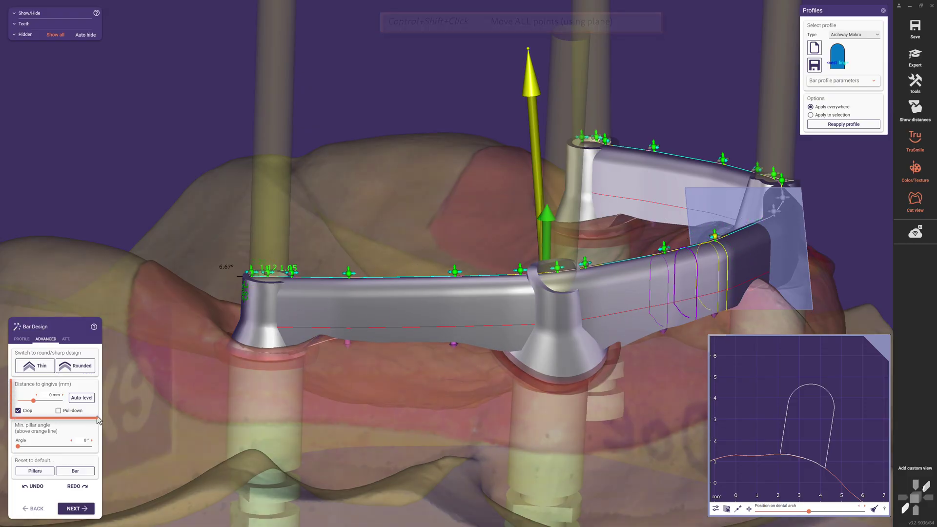
Toggle cropping of the bar at the gingiva off and back on, and enable Pull-down
left_click(18, 411)
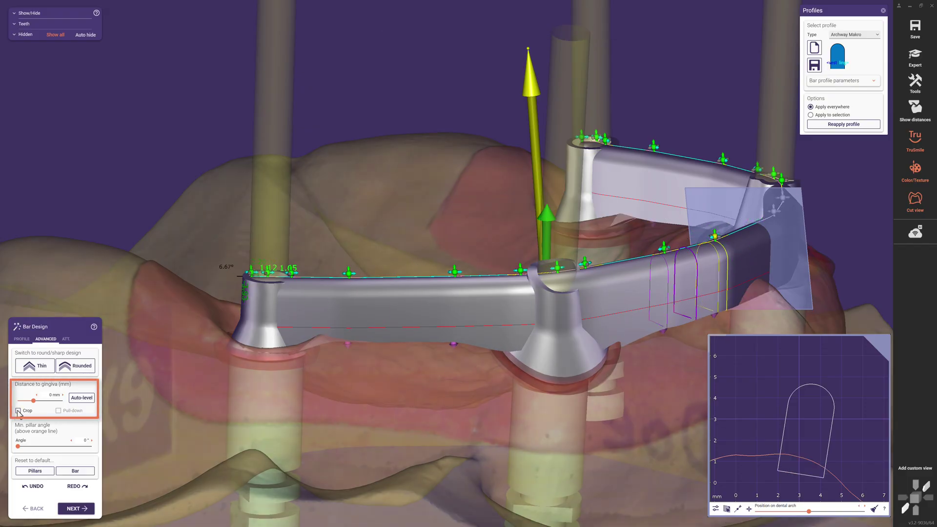
left_click(18, 411)
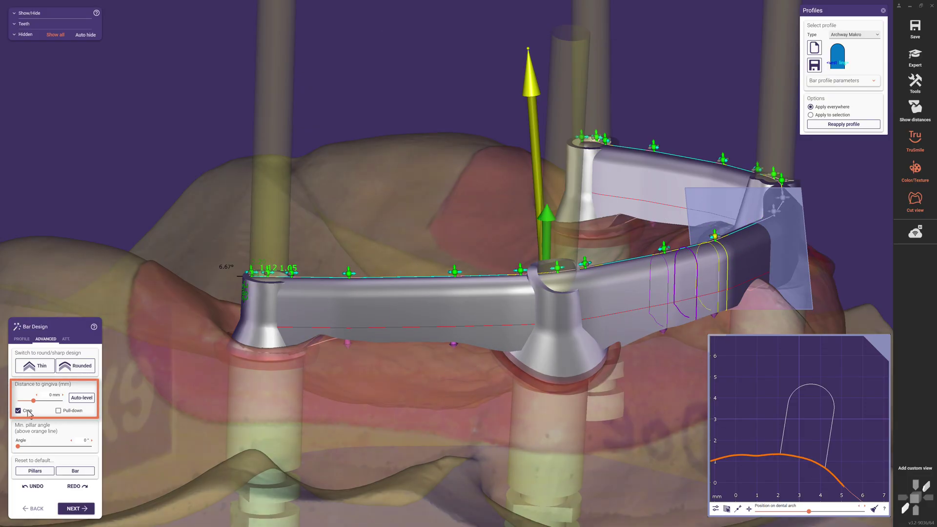
left_click(58, 411)
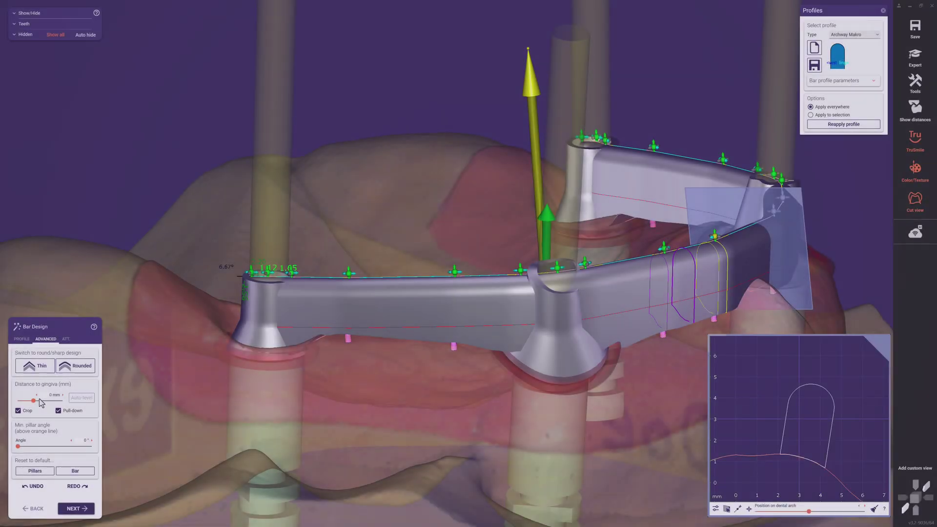
Try distances to gingiva of -0.96 mm and 0.54 mm, check the bar without Pull-down, and reset the distance to 0 mm
scroll(35, 399, "down", 8)
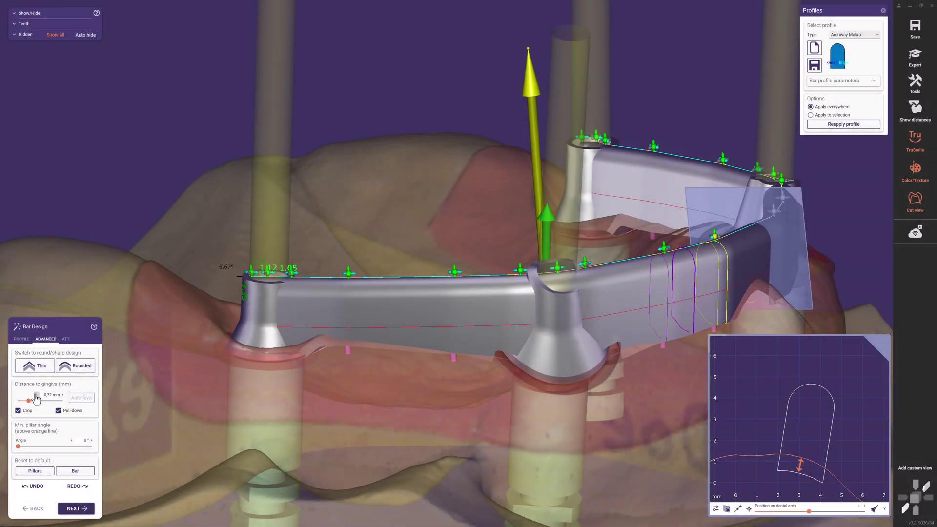
scroll(61, 398, "up", 9)
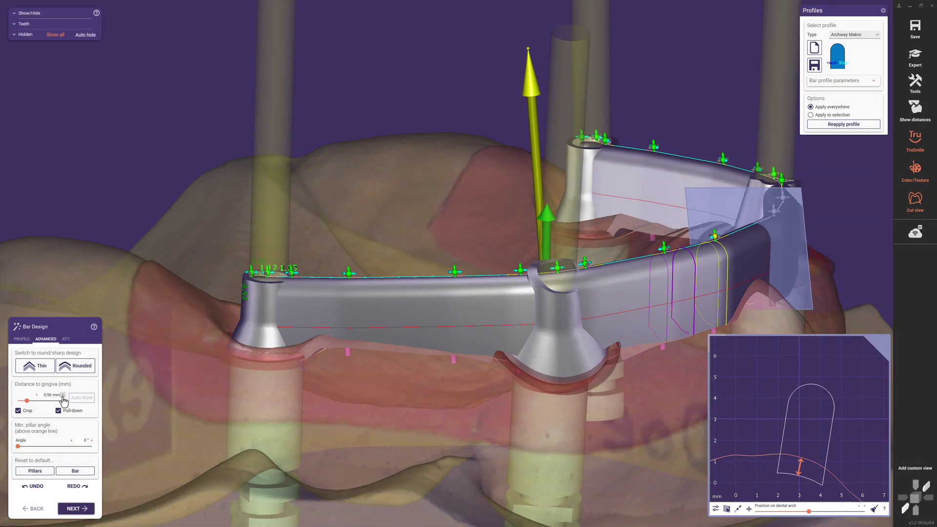
scroll(63, 399, "up", 7)
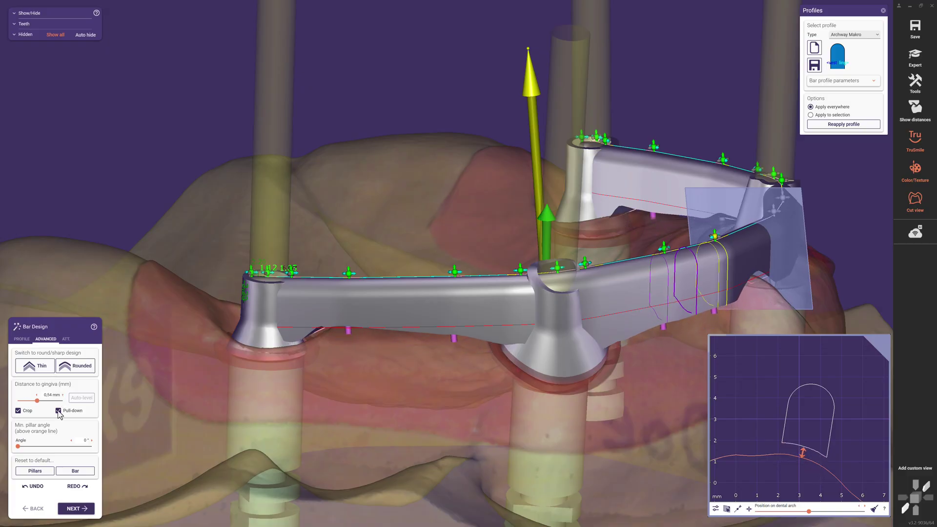
left_click_drag(401, 270, 399, 354)
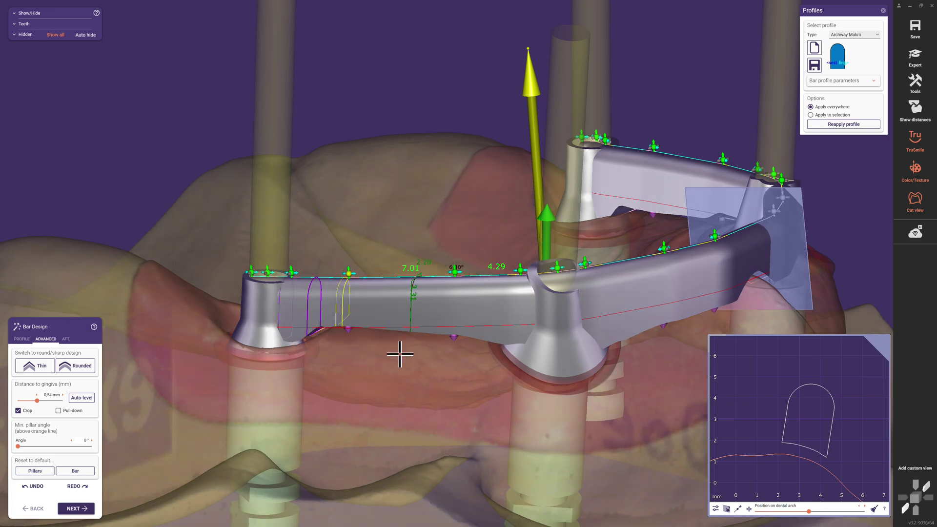
left_click(38, 402)
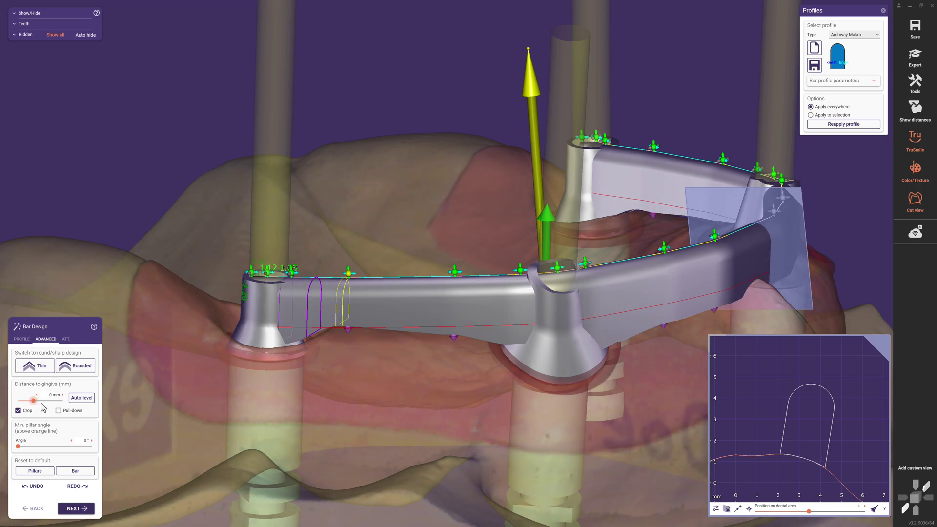
Enable Pull-down for the bar's underside and switch to editing the borders around the implant pillars
left_click(59, 411)
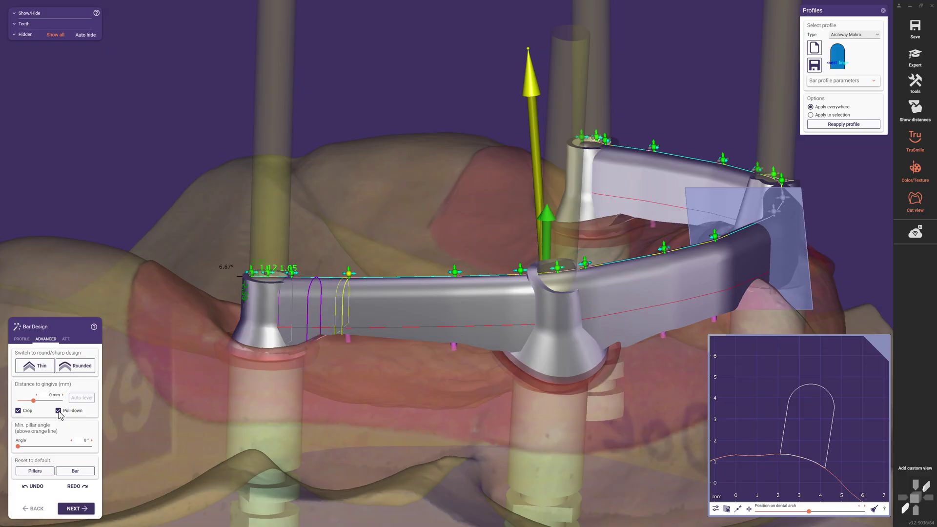
left_click(21, 339)
left_click(78, 388)
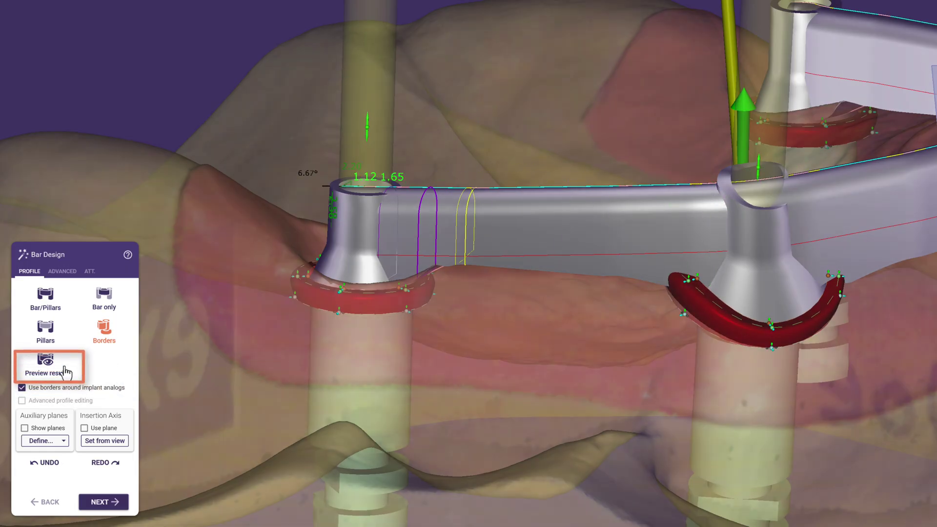
Preview the resulting bar with the borders around the implant pillars, and leave the preview again
left_click(45, 369)
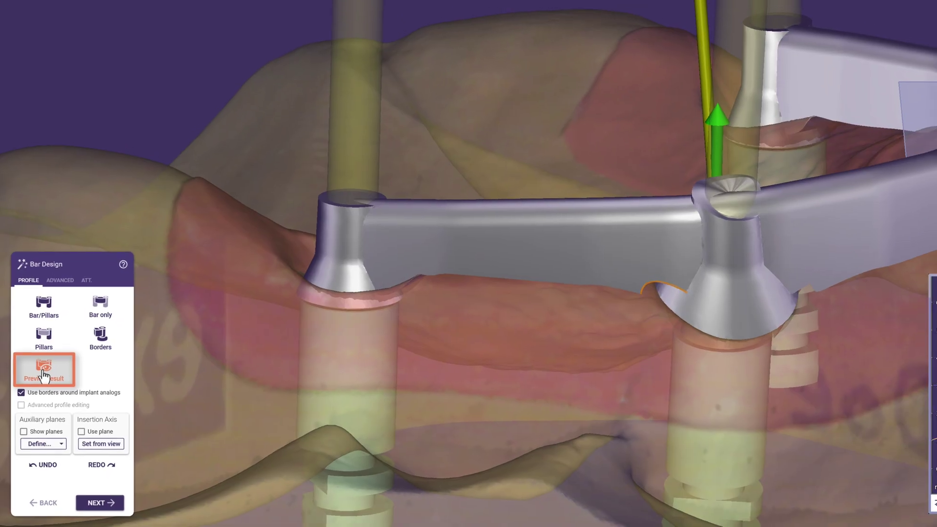
left_click(45, 369)
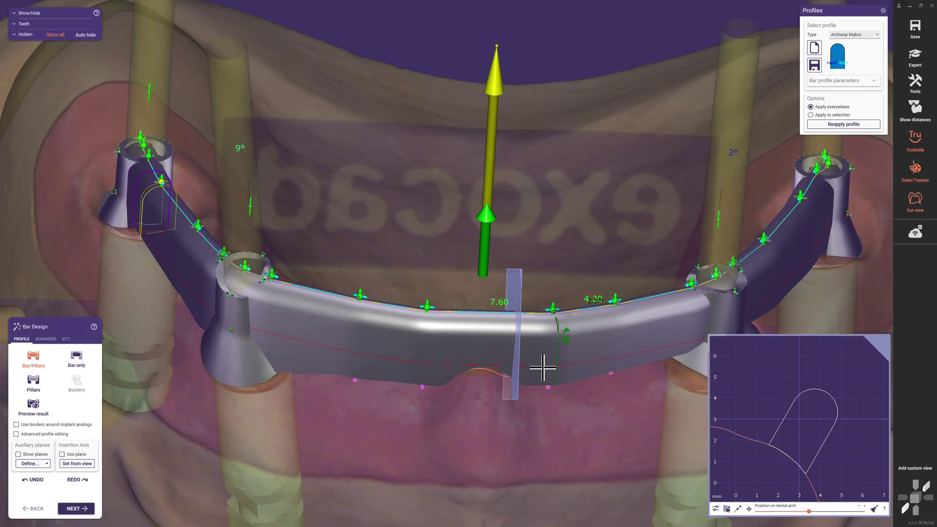
Apply the Keyhole profile only to the front middle segment of the bar, with bottom step height 2.5 and bottom step width 0.6
left_click(541, 330)
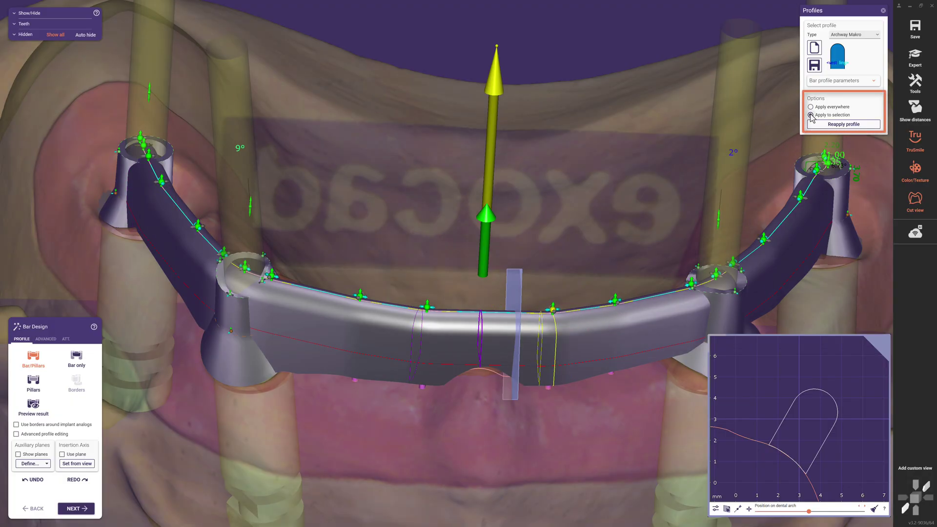
left_click(878, 35)
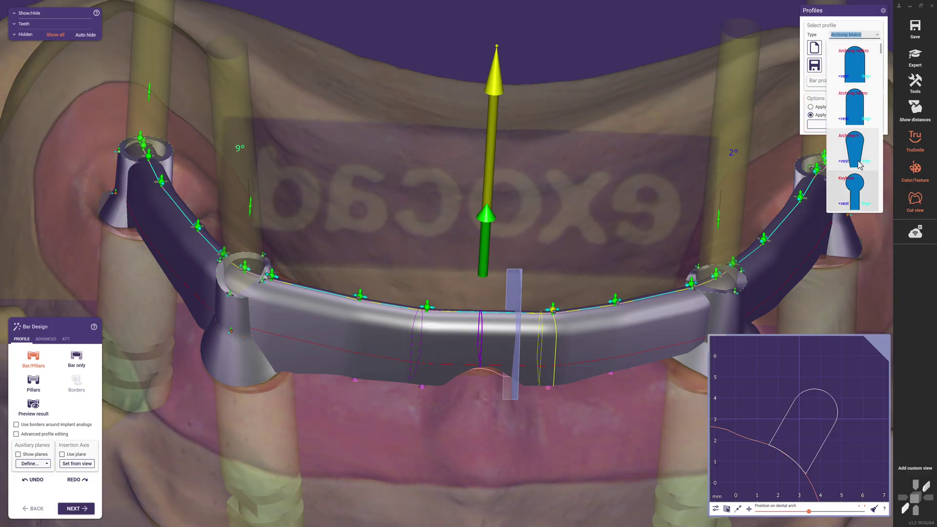
left_click(859, 186)
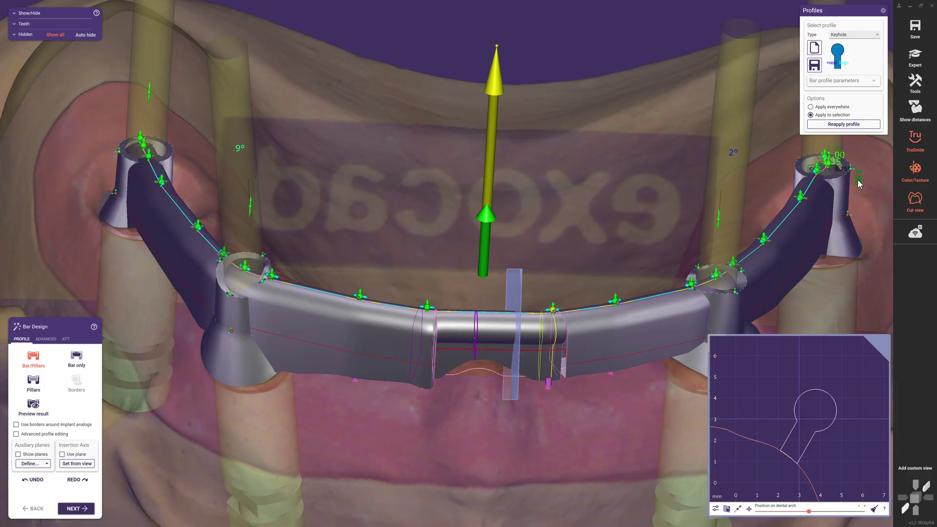
left_click(874, 82)
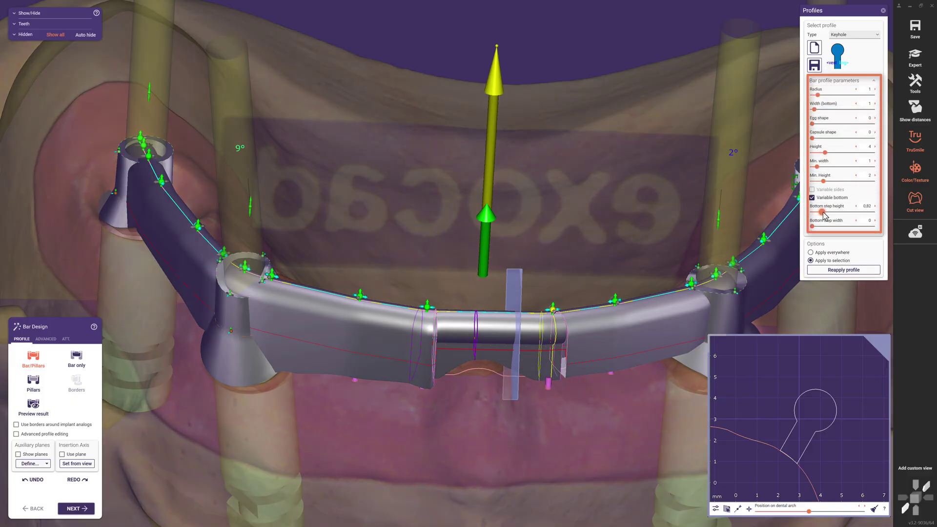
left_click_drag(812, 226, 845, 219)
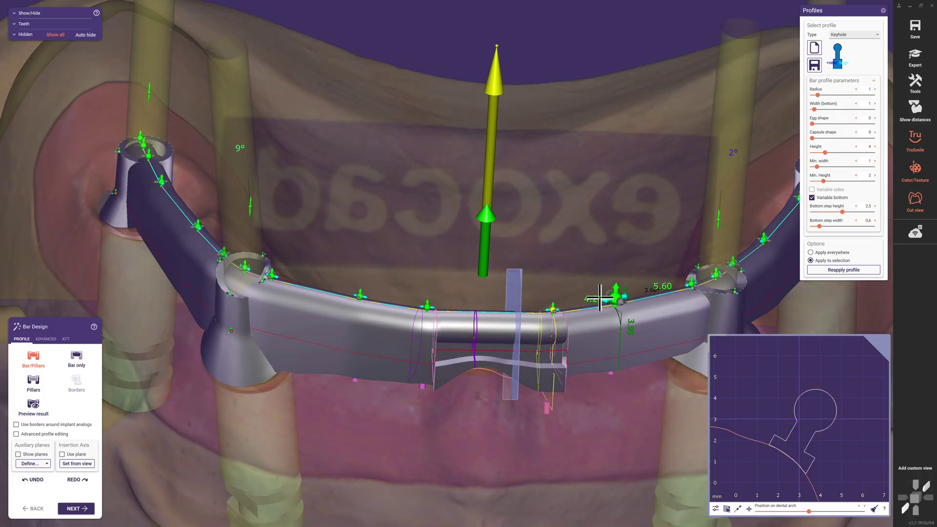
Raise the front keyhole segment slightly, show the auxiliary planes, and lower the segment's top points below its neighbours
left_click(543, 308)
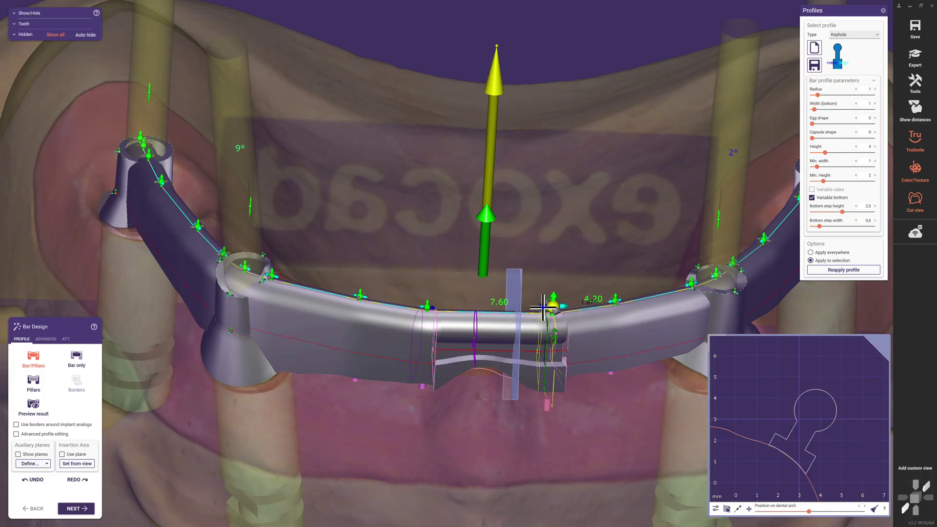
mouse_move(554, 295)
left_mouse_down()
mouse_move(547, 328)
mouse_move(556, 280)
mouse_move(556, 292)
left_mouse_up()
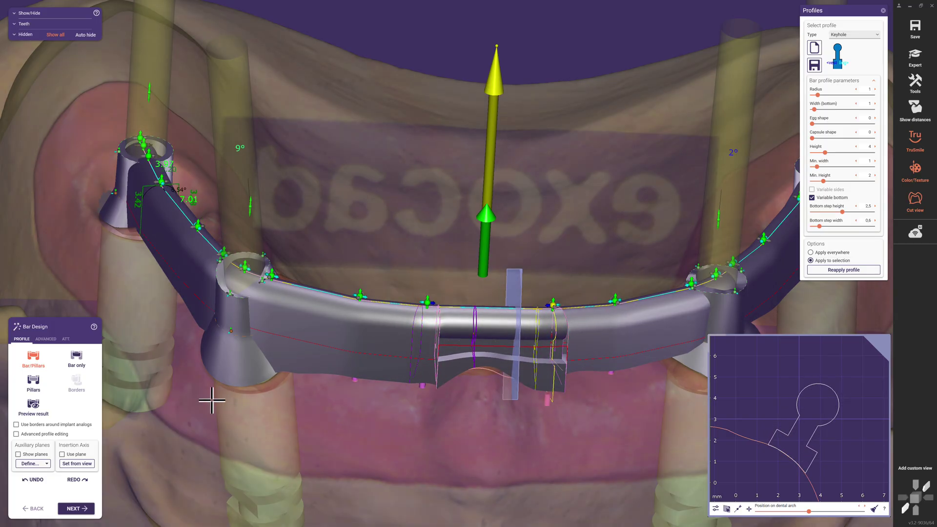
left_click(25, 456)
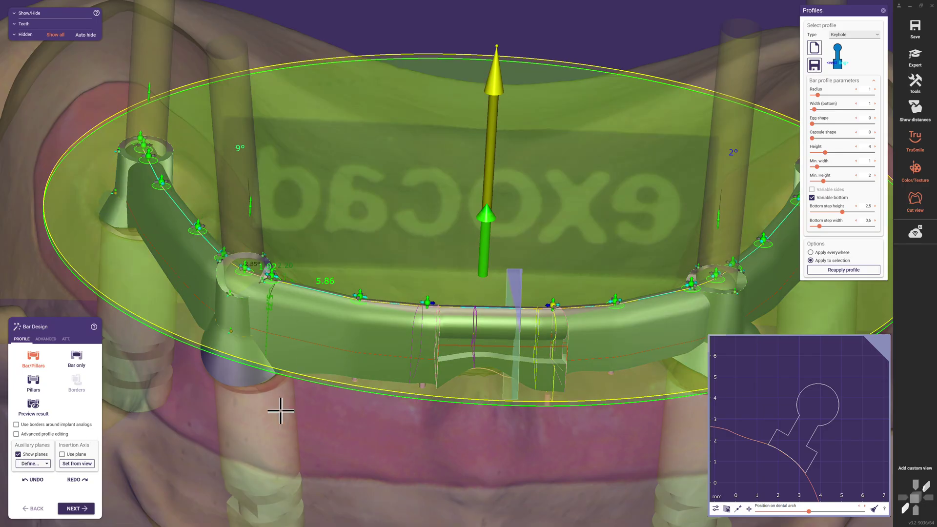
mouse_move(553, 303)
left_mouse_down()
mouse_move(561, 257)
mouse_move(550, 277)
mouse_move(553, 308)
left_mouse_up()
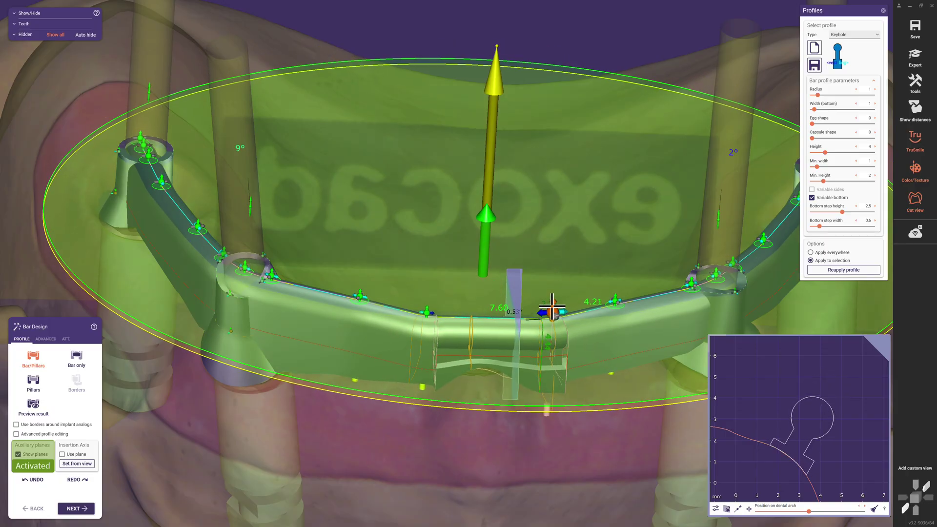
Reapply the stepped Keyhole profile to the lateral segment beyond the 9° pillar, lower its top points, and hide the auxiliary planes
left_click(197, 223)
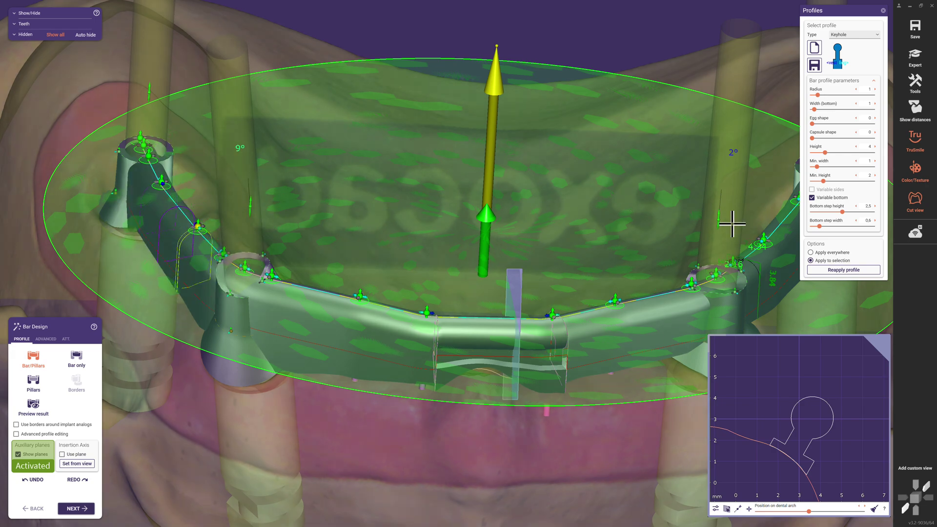
left_click(857, 273)
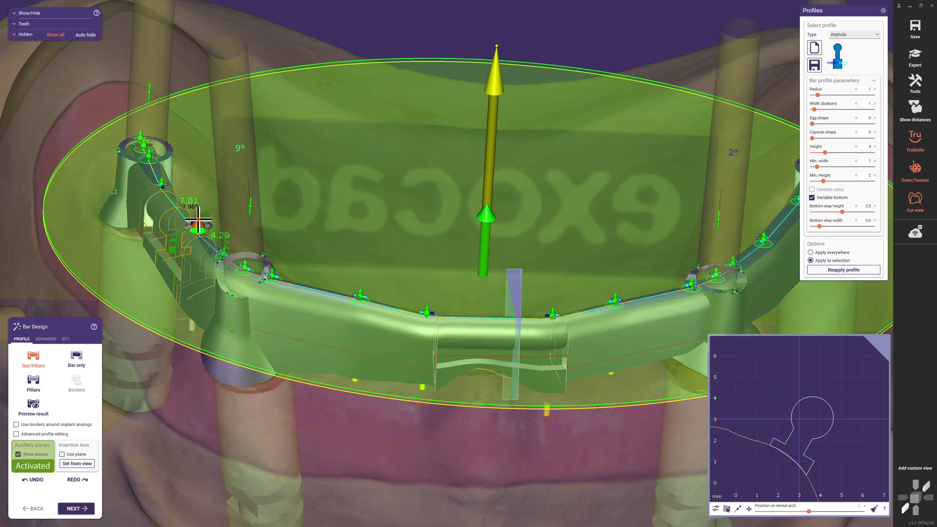
mouse_move(197, 220)
left_mouse_down()
mouse_move(201, 243)
mouse_move(199, 210)
mouse_move(199, 225)
left_mouse_up()
left_click(18, 454)
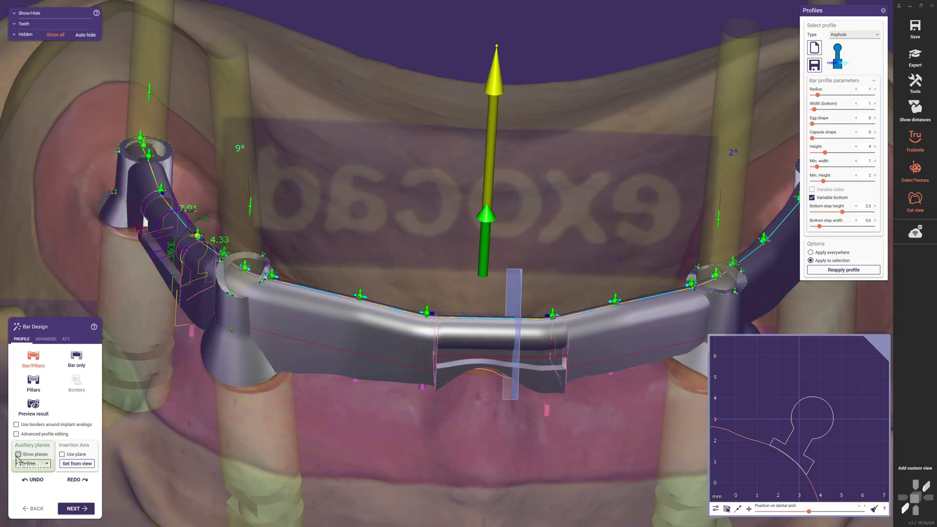
Reapply the stepped Keyhole profile to the lateral segment between the two 2° pillars and lower its top points
right_click_drag(94, 449, 530, 309)
left_click(534, 307)
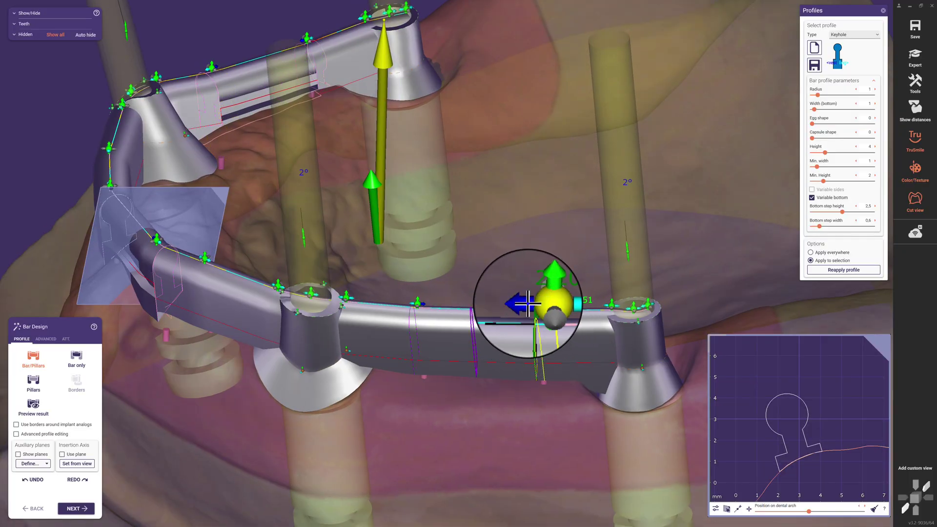
left_click(824, 272)
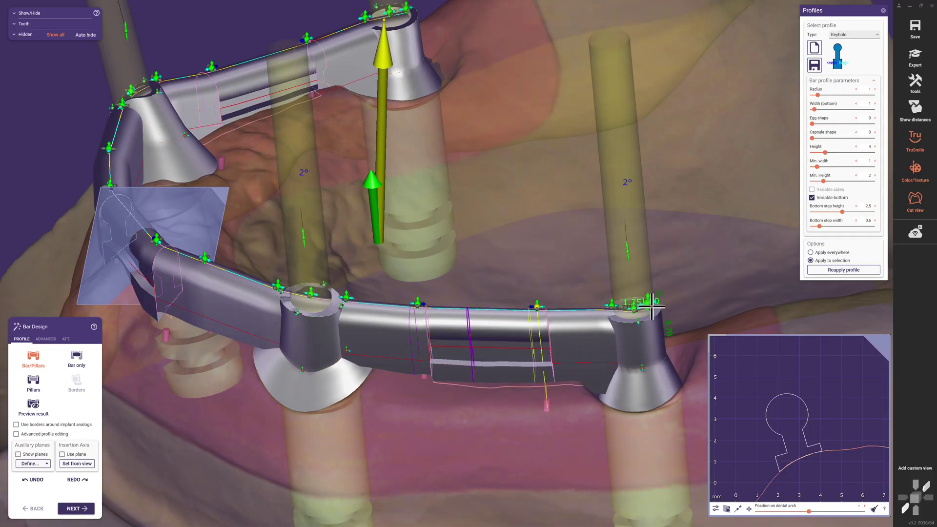
left_click_drag(537, 296, 533, 317)
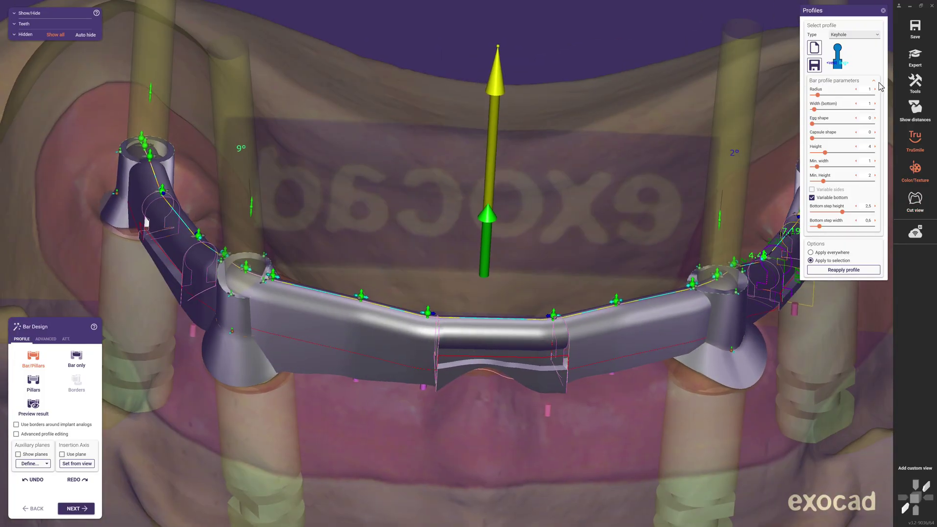
Collapse the bar profile parameters and reset the bar to its default shape
left_click(874, 81)
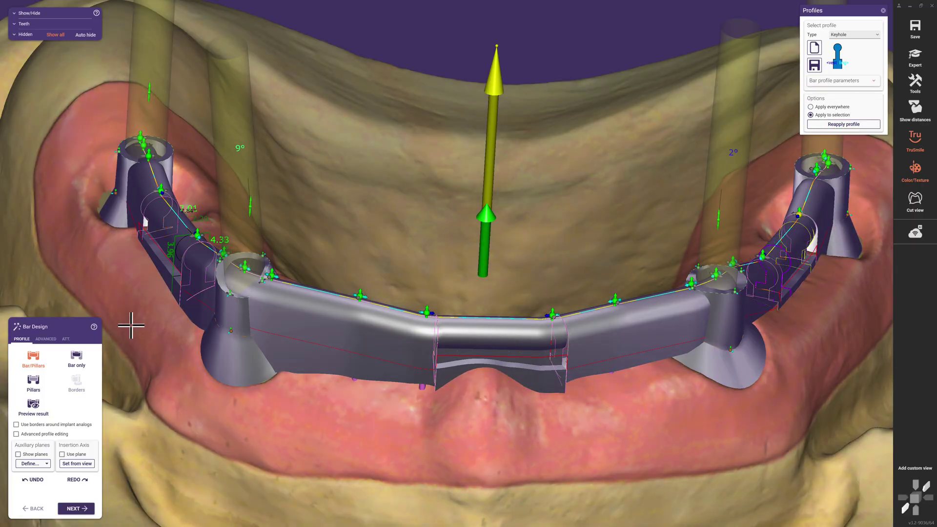
left_click(46, 338)
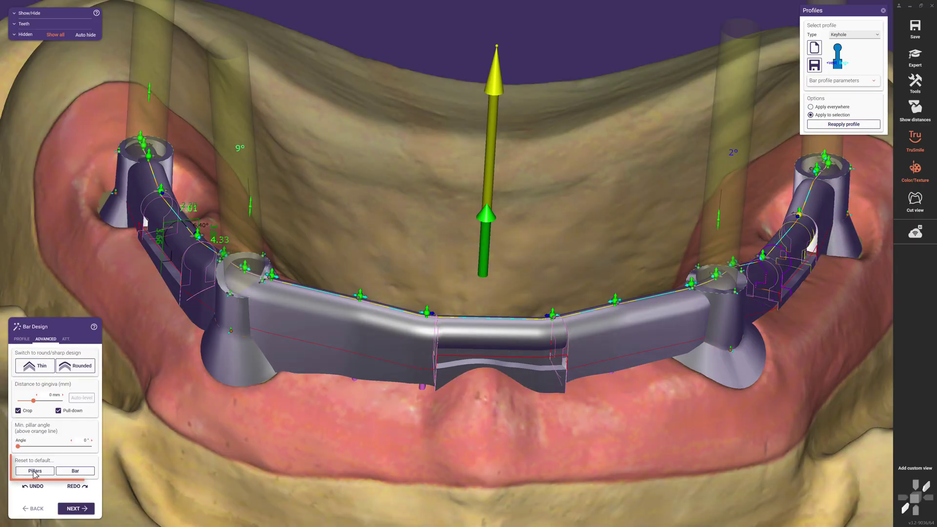
left_click(64, 473)
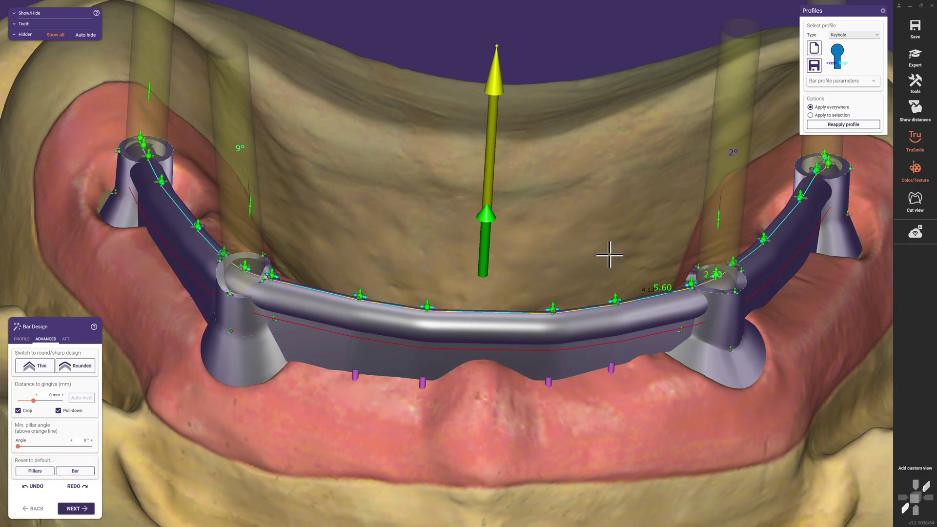
Apply the PrimaryBar profile to the whole bar with width 3 and lingual and buccal angles 0, toggling Variable sides off and on
left_click(878, 35)
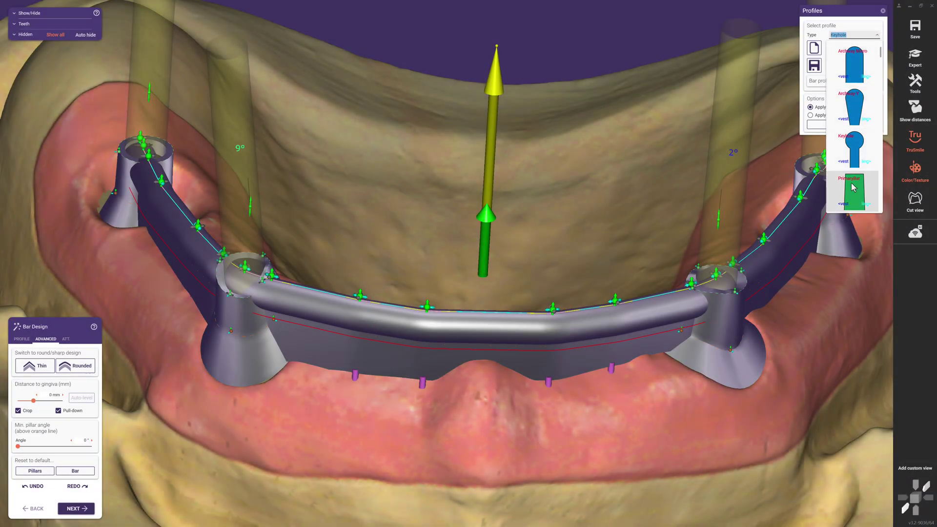
left_click(853, 188)
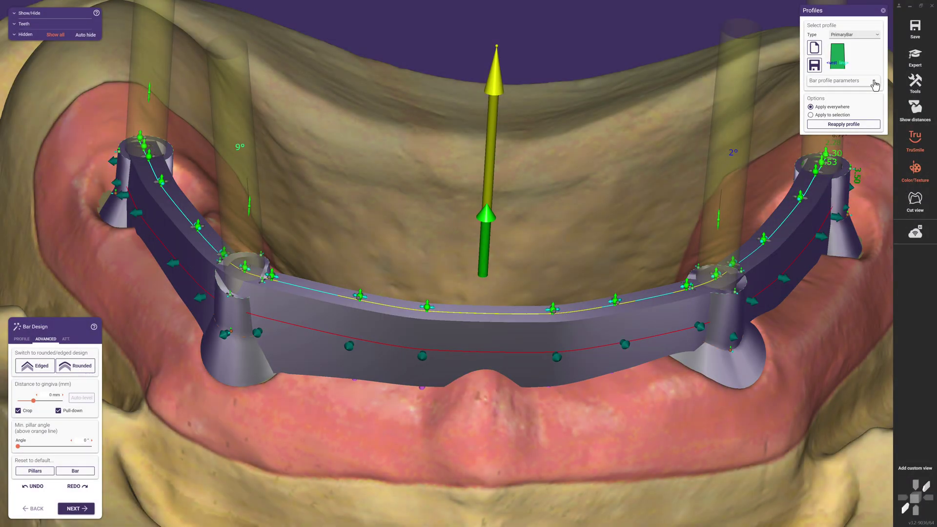
left_click(874, 83)
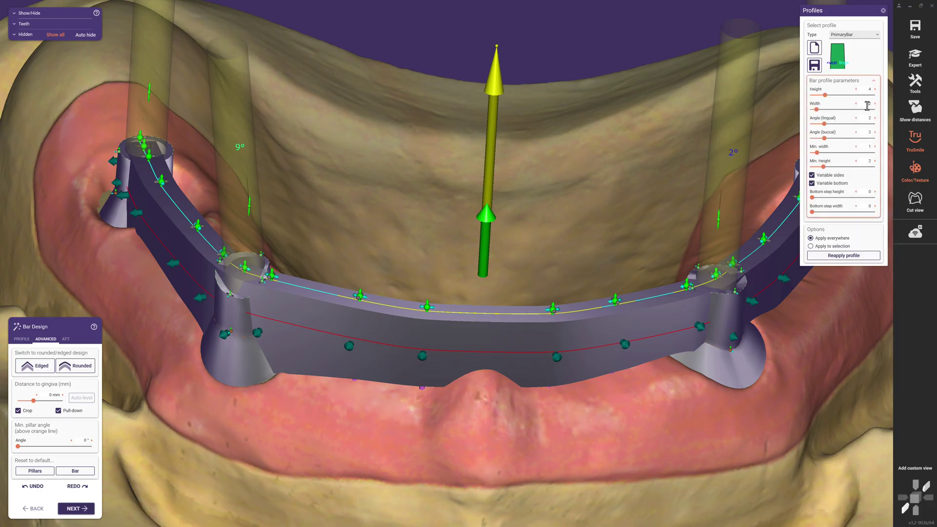
left_click(874, 104)
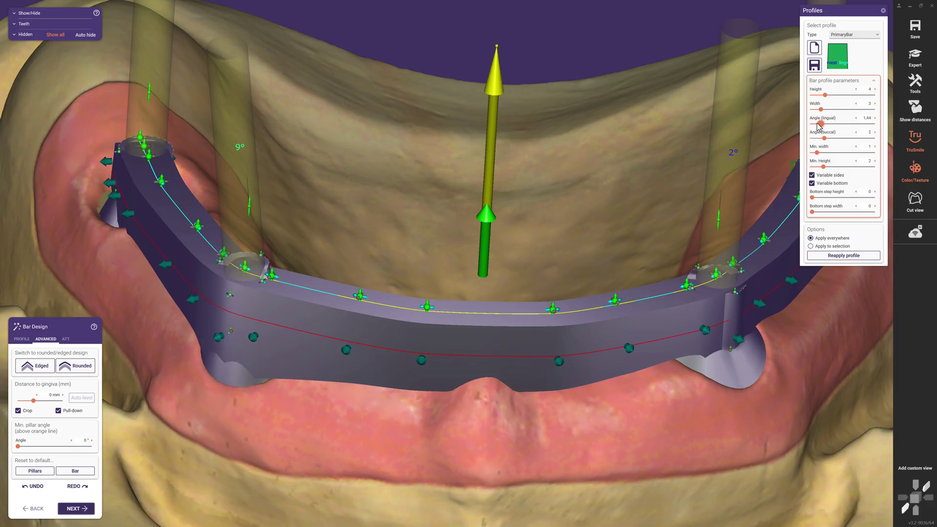
left_click_drag(824, 138, 809, 139)
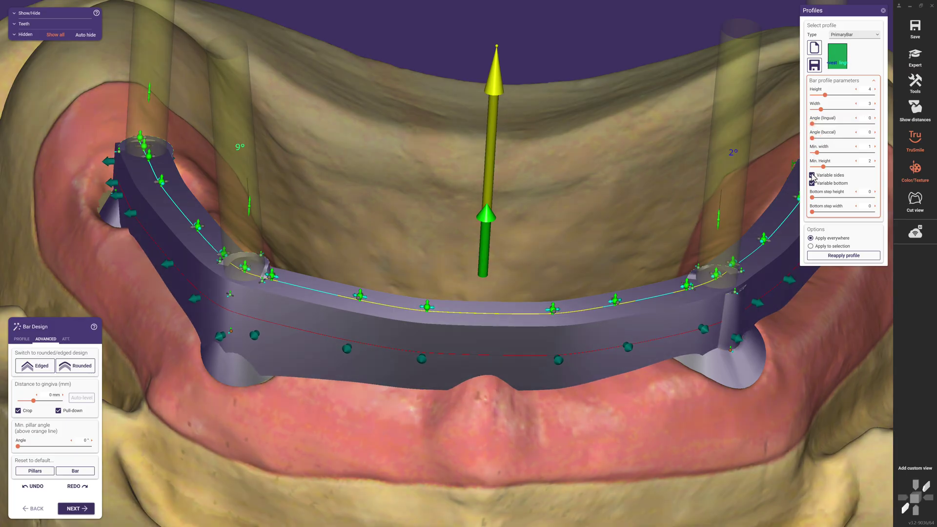
left_click(812, 175)
left_click(812, 175)
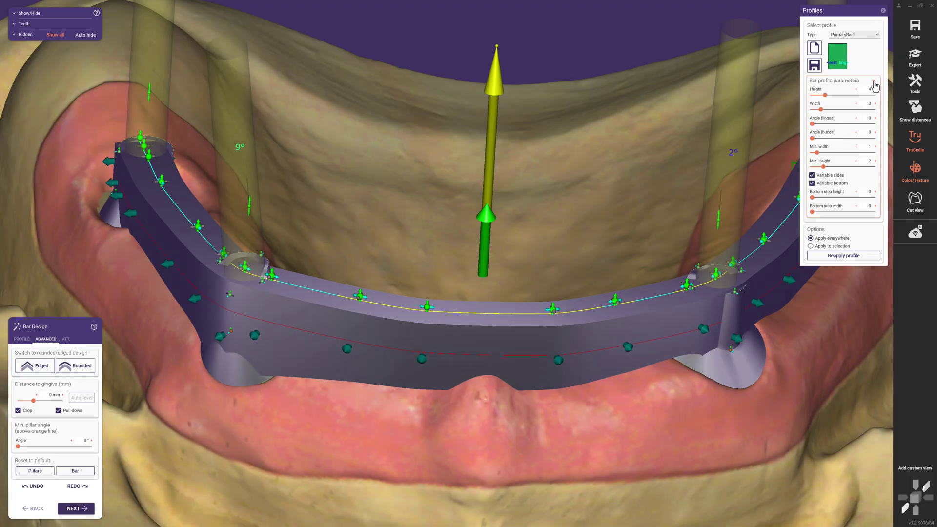
left_click(876, 83)
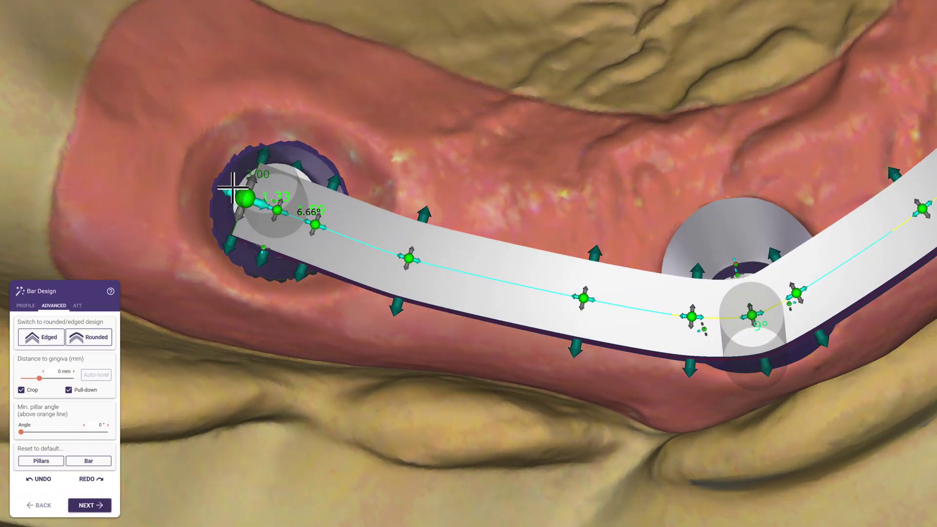
Extend the bar's free end beyond the terminal pillar next to the 9° pillar and widen the bar around that terminal pillar
left_click_drag(246, 198, 211, 191)
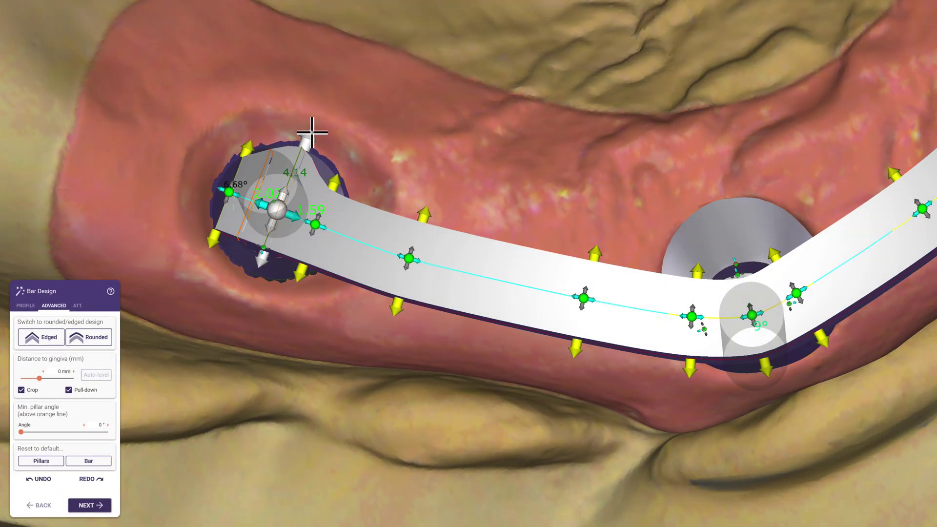
mouse_move(260, 264)
left_click_drag(259, 264, 253, 272)
Widen the bar over the 9° pillar and shift the neighbouring control points away from the two pillars for smoother transitions
mouse_move(752, 317)
left_click_drag(751, 317, 751, 273)
left_click_drag(762, 364, 770, 382)
left_click_drag(803, 292, 819, 280)
left_click_drag(690, 313, 653, 320)
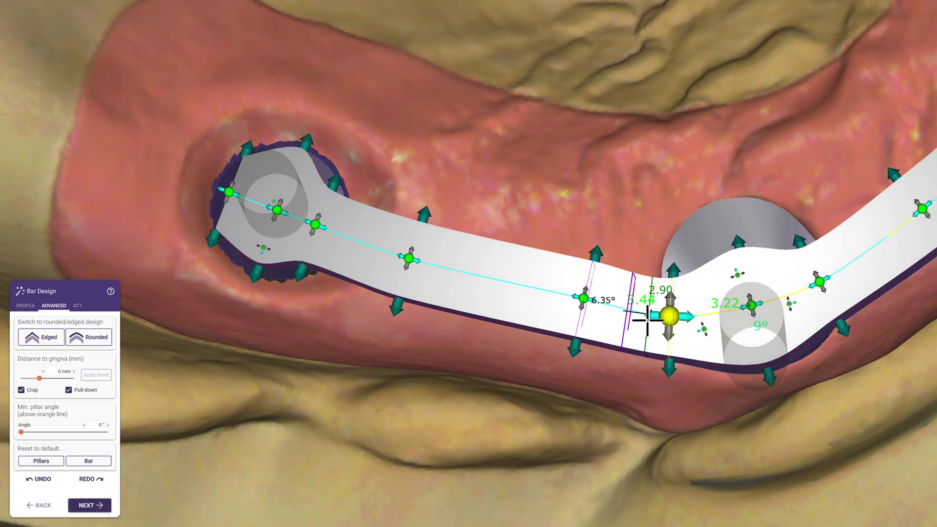
left_click_drag(316, 224, 352, 229)
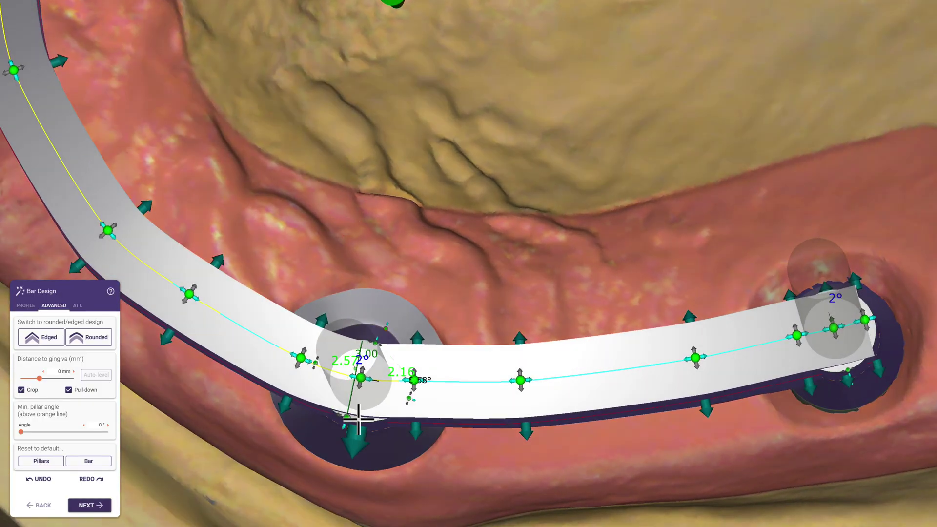
Widen the bar around both 2° pillars on the opposite side and adjust the control points and lingual edge at the terminal pillar
left_click_drag(361, 377, 385, 306)
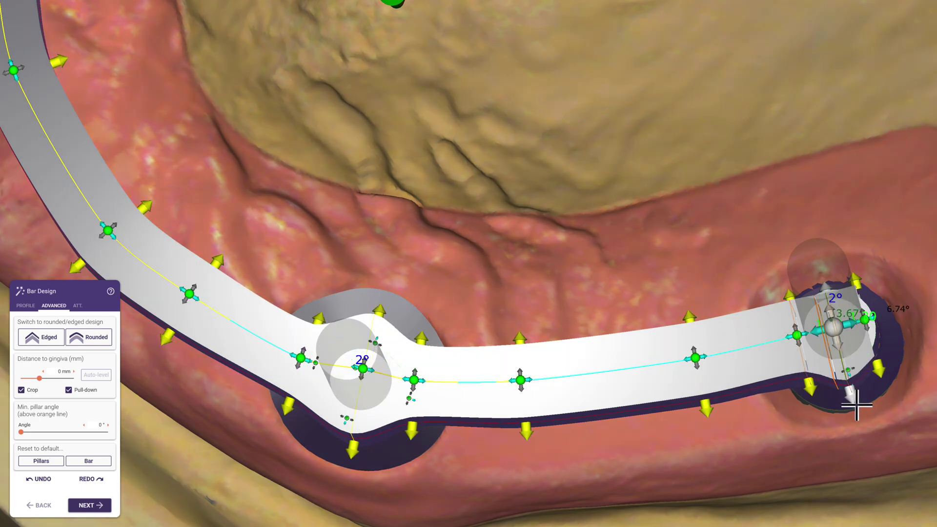
left_click(837, 336)
left_click_drag(828, 282, 830, 270)
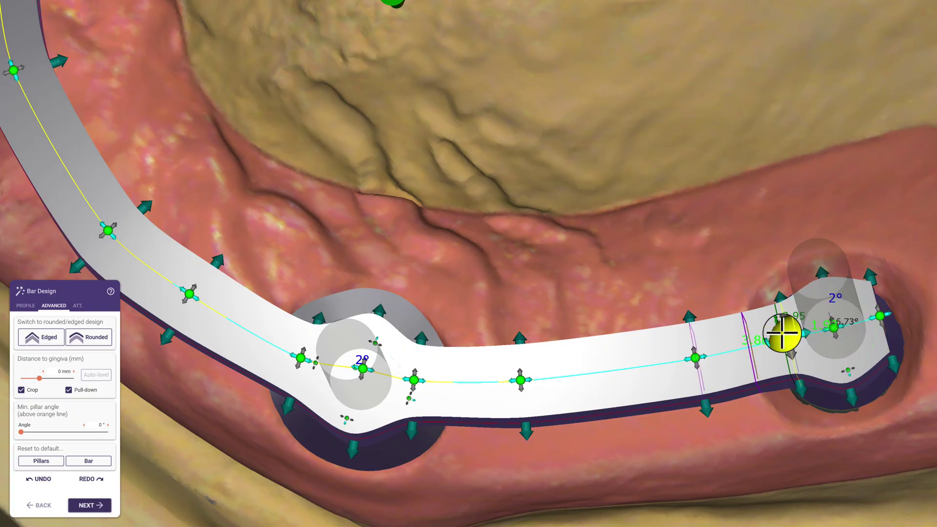
left_click_drag(782, 322, 819, 343)
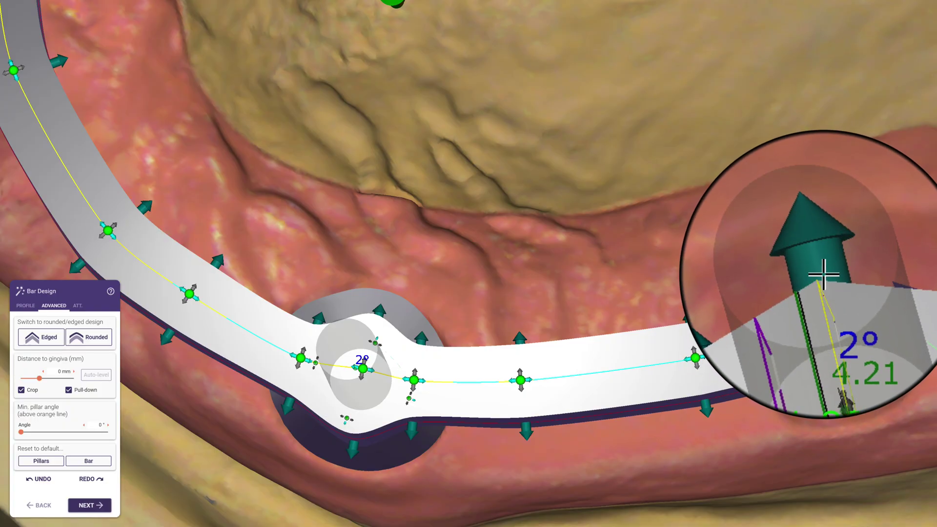
left_click_drag(811, 217, 820, 278)
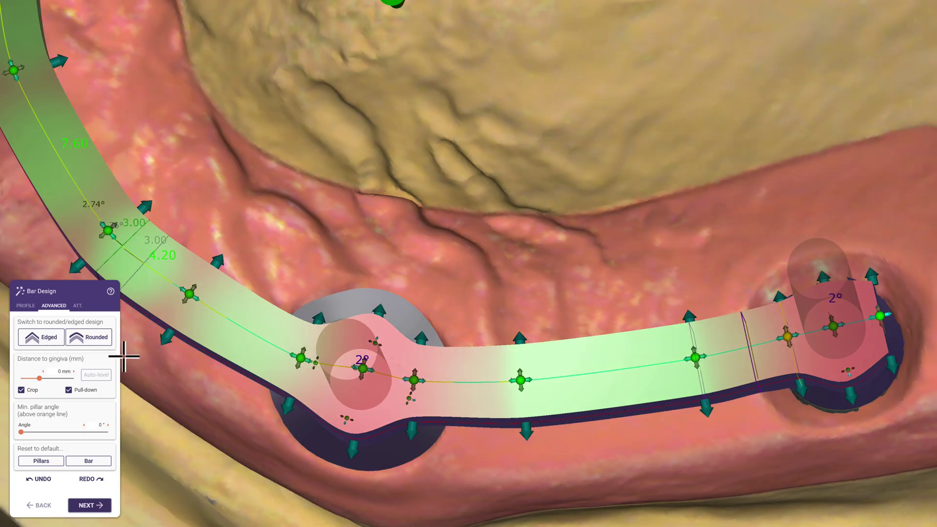
Try the Edged and the Rounded design on the primary bar
left_click(51, 346)
left_click(91, 343)
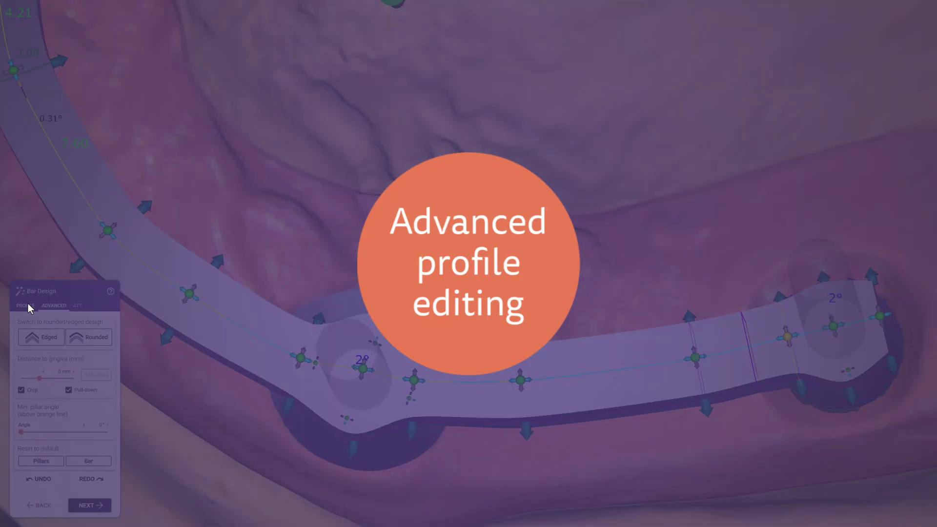
Turn on advanced profile editing for the bar
left_click(28, 304)
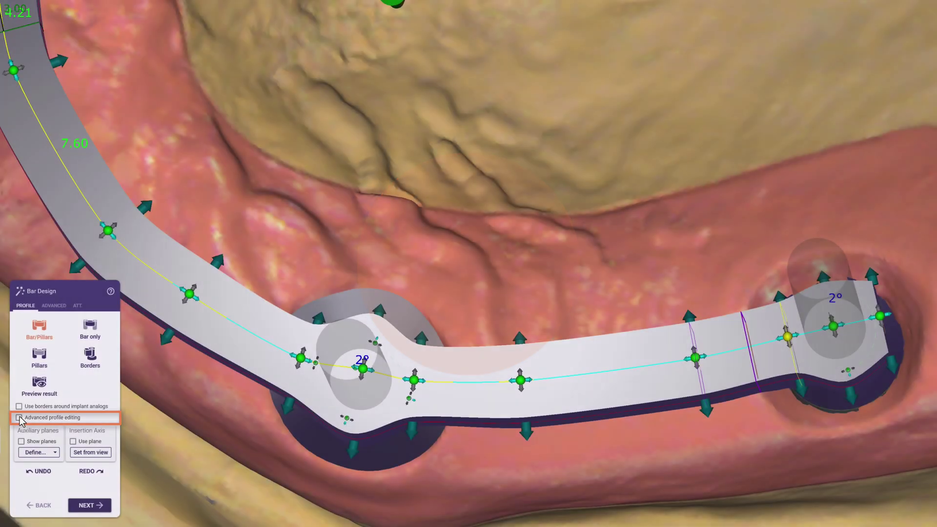
left_click(19, 418)
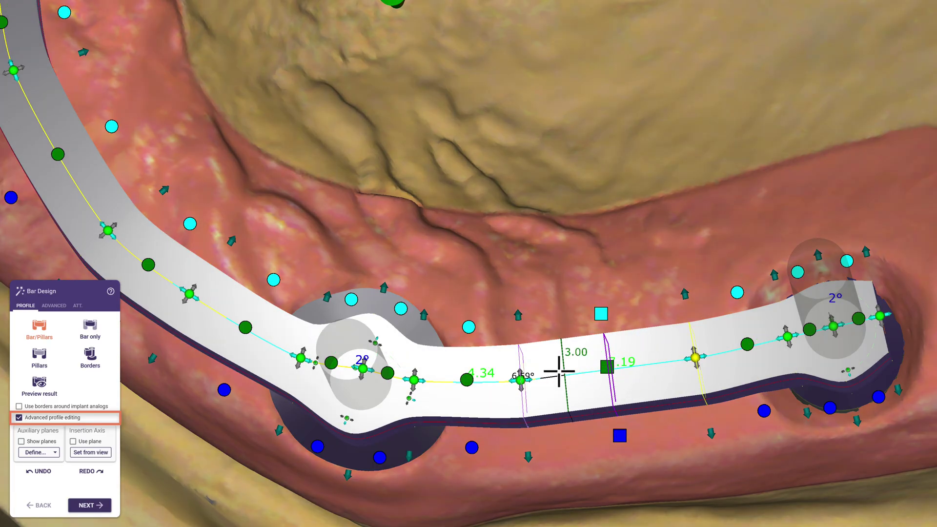
Lengthen the straight segment between the two 2° pillars by moving its control points towards the pillars, and remove the redundant neighbouring point
left_click_drag(521, 381, 433, 388)
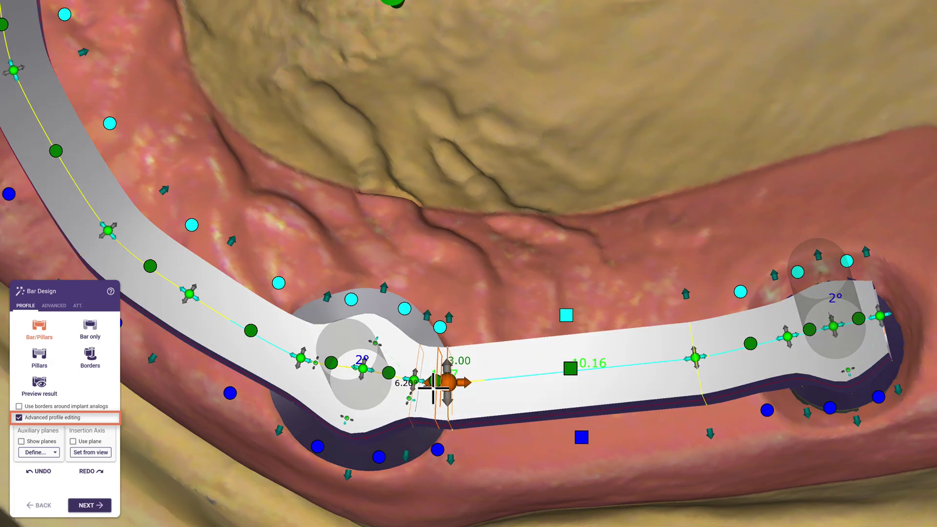
left_click_drag(701, 355, 798, 336)
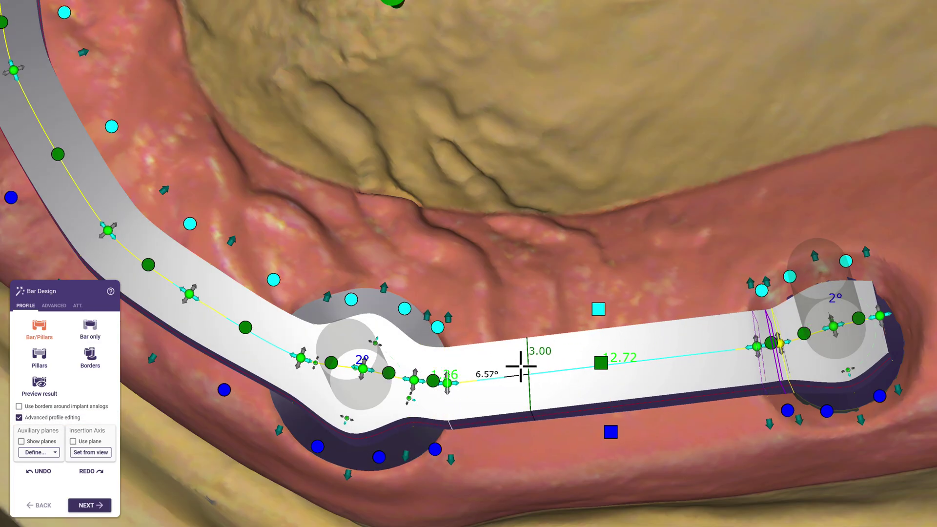
left_click(426, 380)
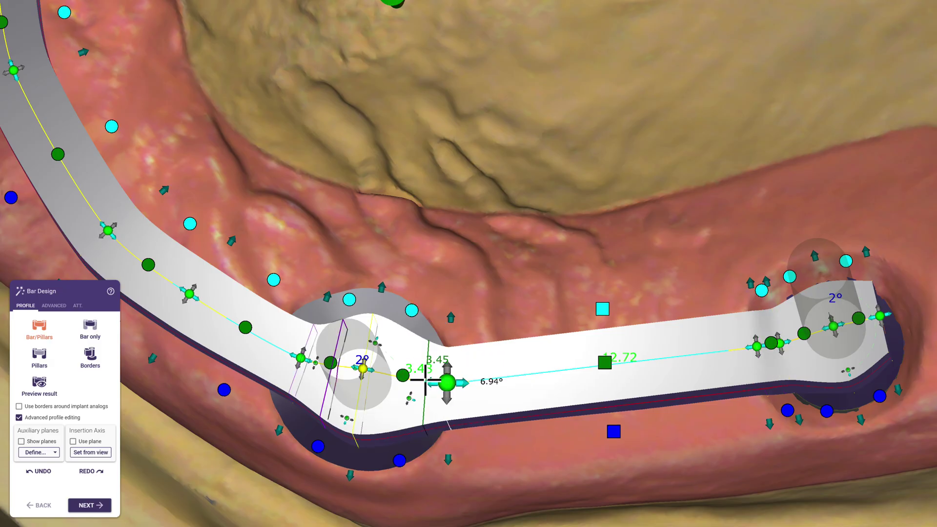
Examine the straight segment and the bar's side profile at its transition to the terminal 2° pillar
scroll(426, 380, "up", 10)
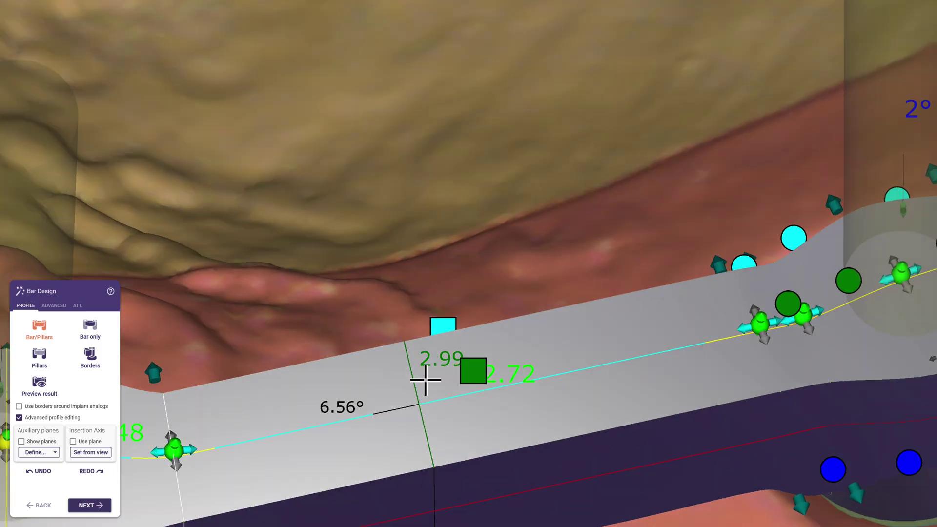
scroll(425, 380, "up", 10)
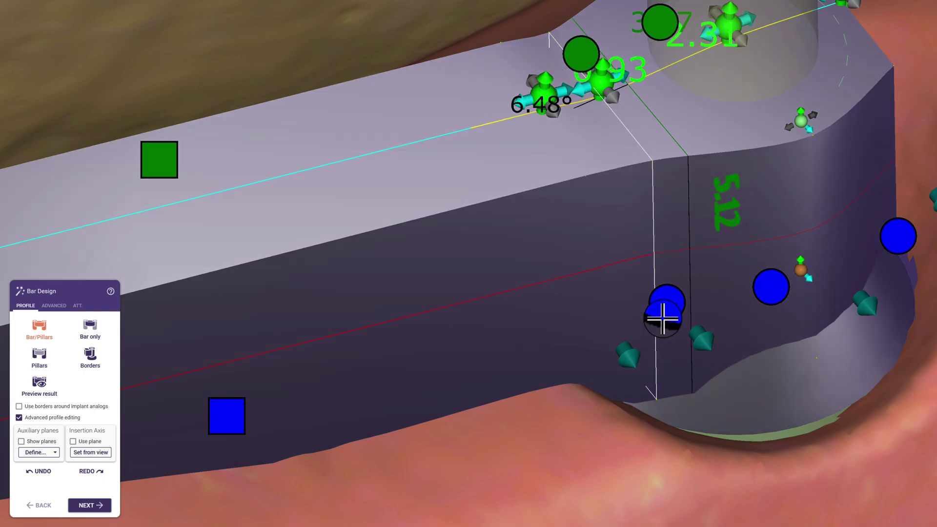
left_click(656, 399)
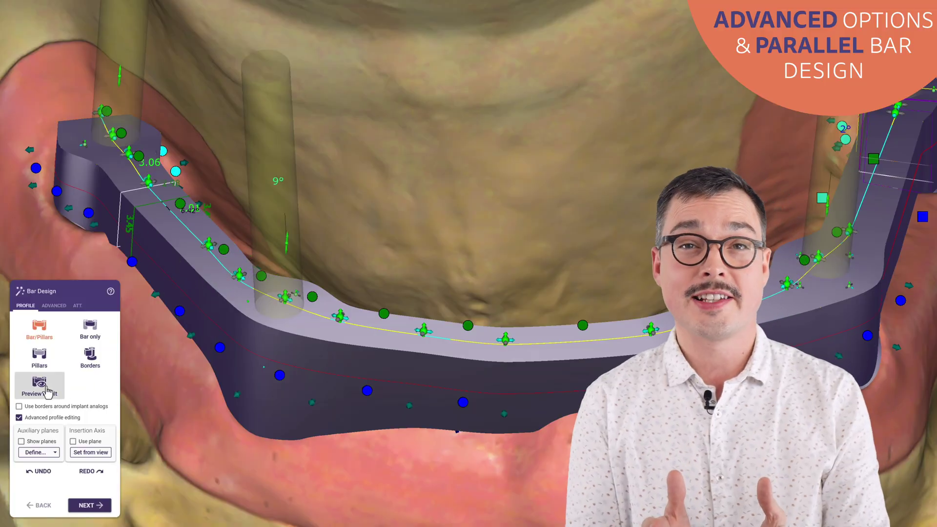
Preview the resulting bar and open the attachment settings
left_click(42, 389)
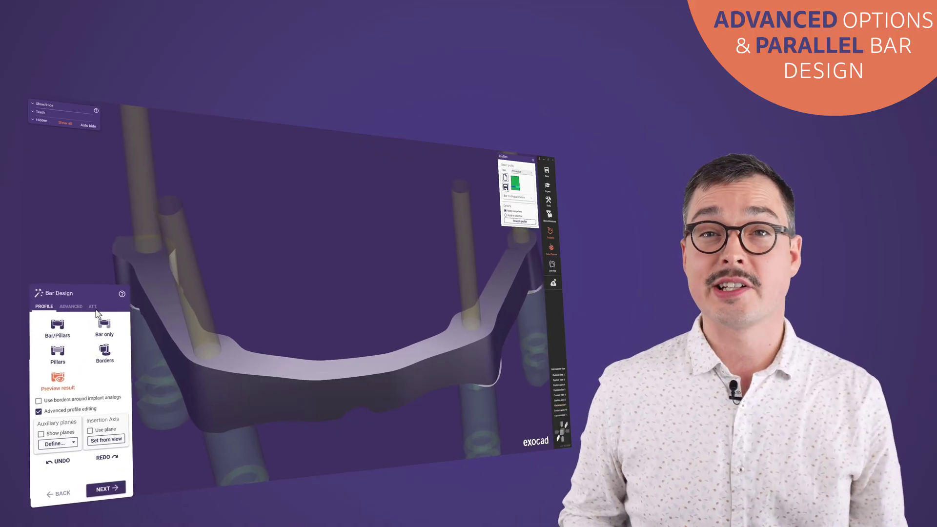
left_click(94, 309)
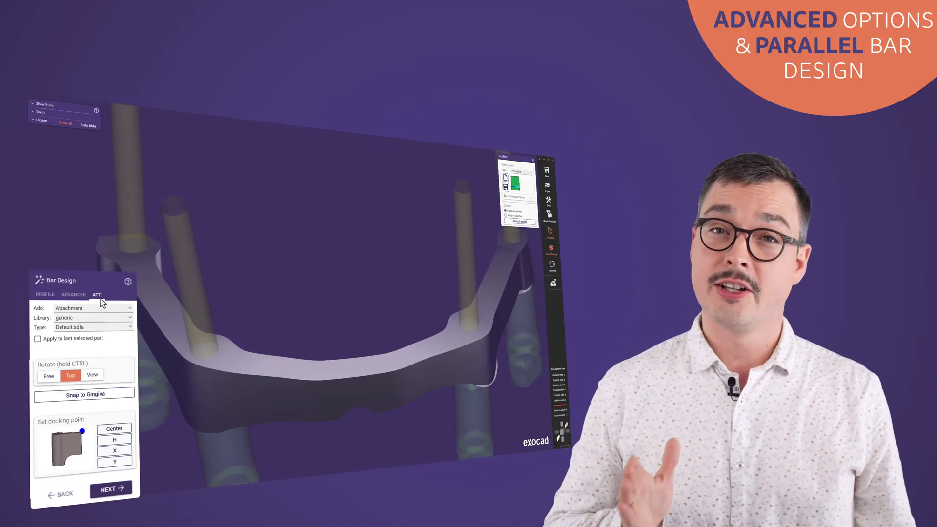